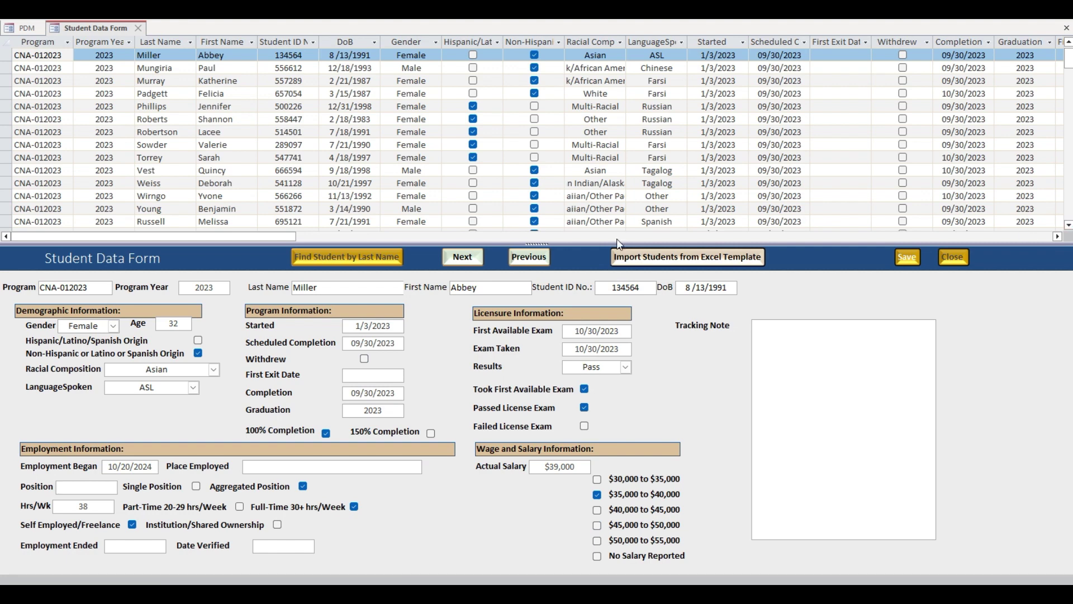
# Go back one student record, and find a student by last name in the Student Data Form.
pyautogui.click(531, 260)
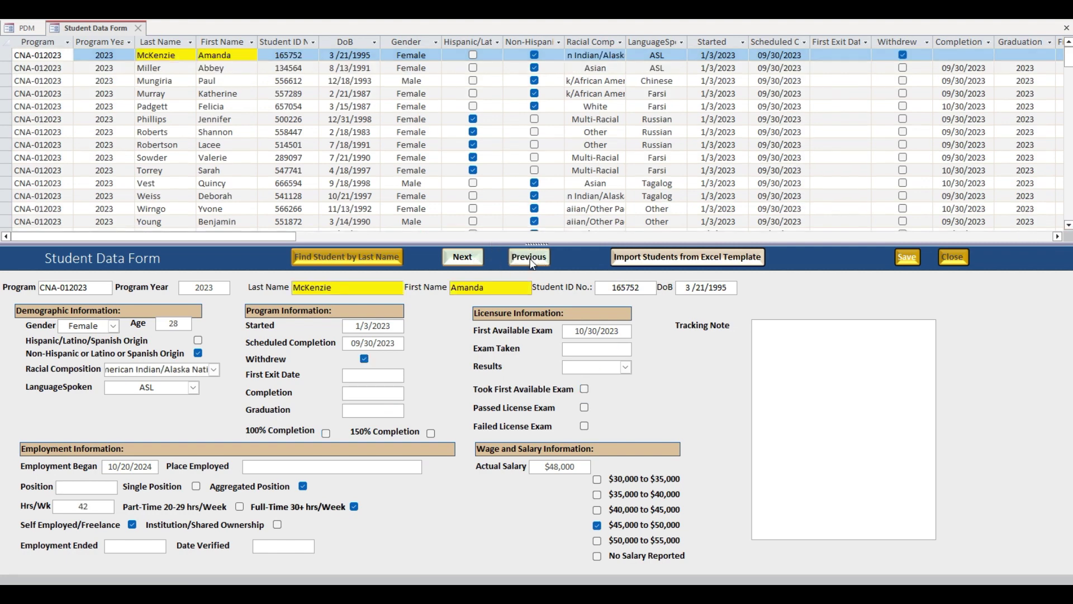
pyautogui.click(382, 254)
pyautogui.write('hess')
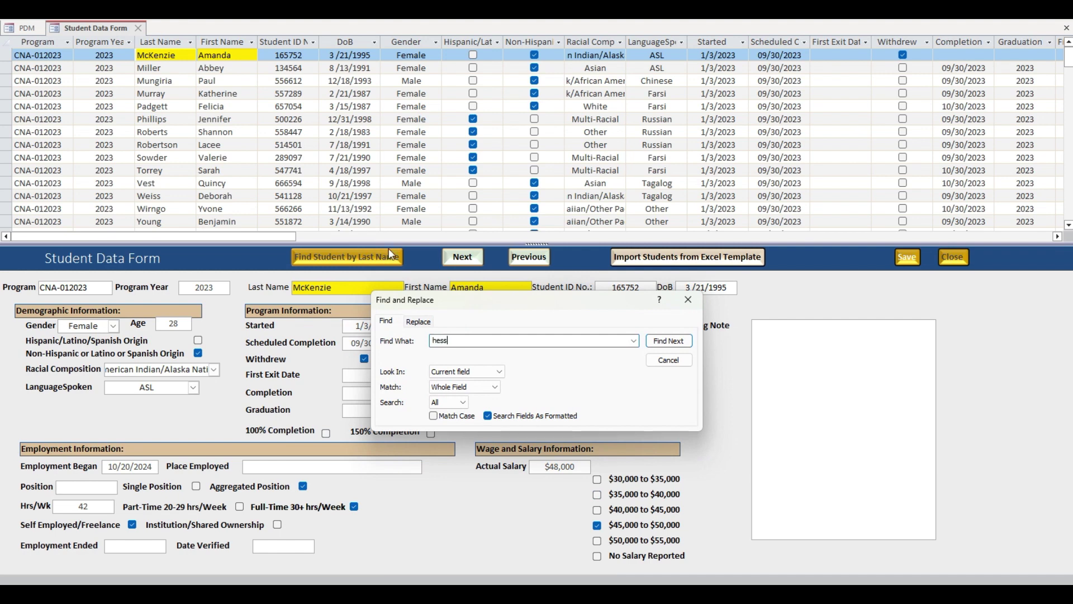
pyautogui.press('Return')
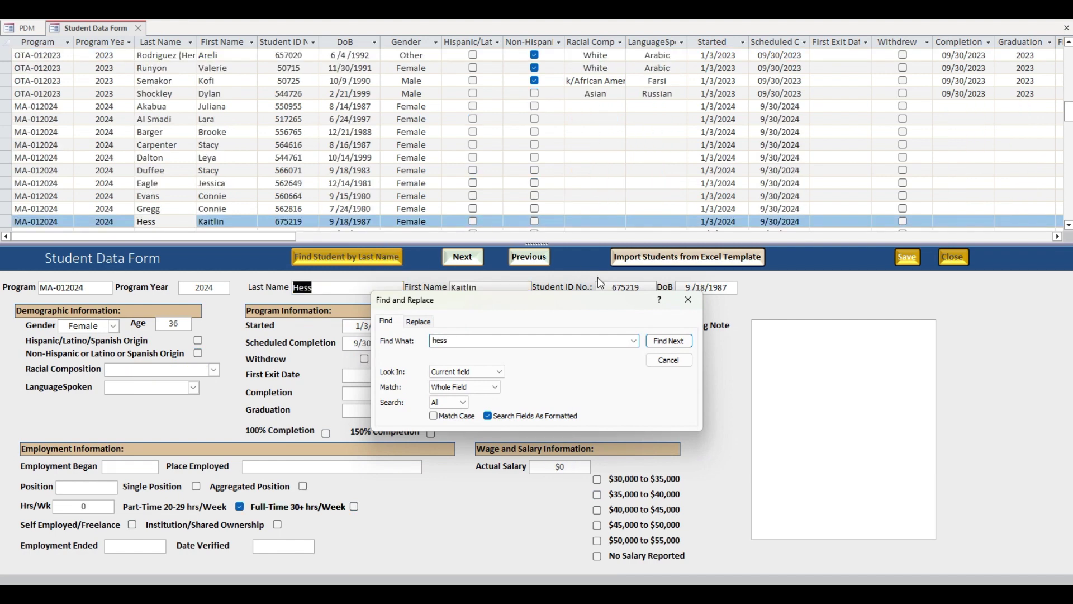
pyautogui.click(688, 300)
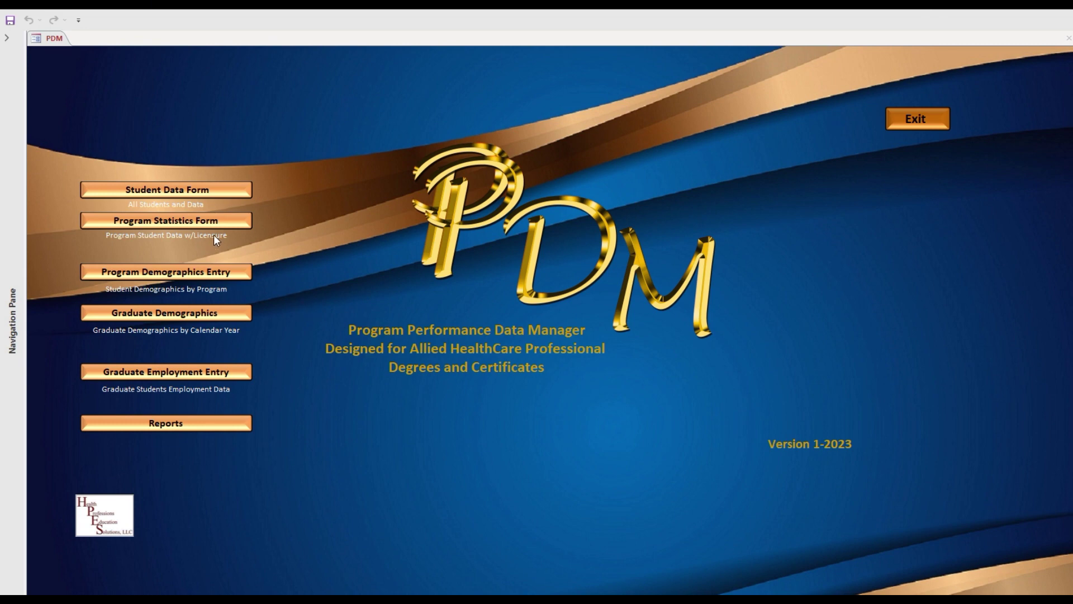
# Open the Program Statistics Form for program MA-012024.
pyautogui.click(227, 221)
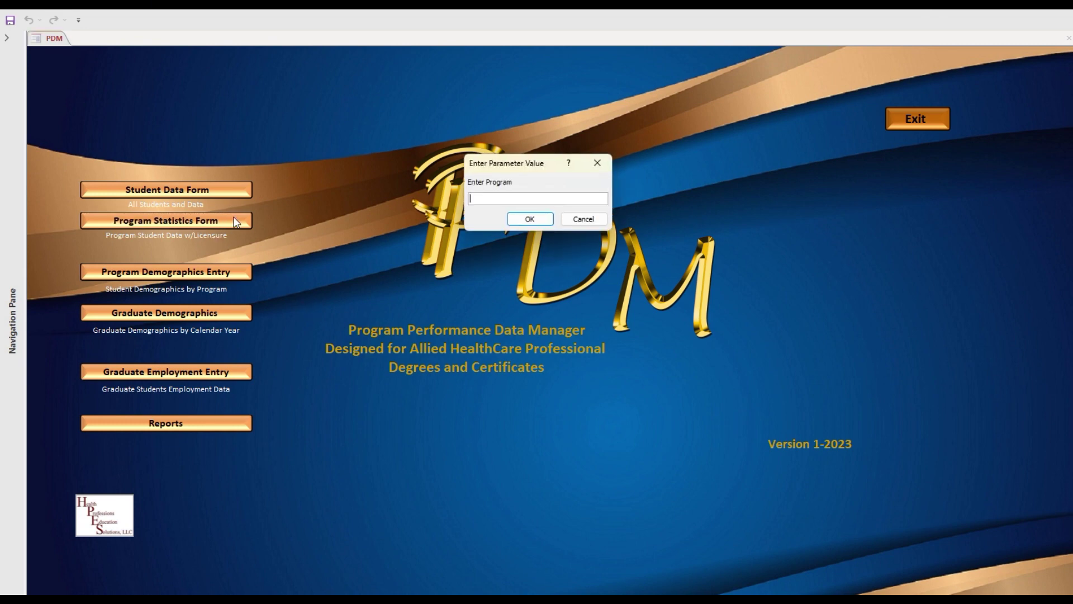
pyautogui.write('ma-012024')
pyautogui.press('Return')
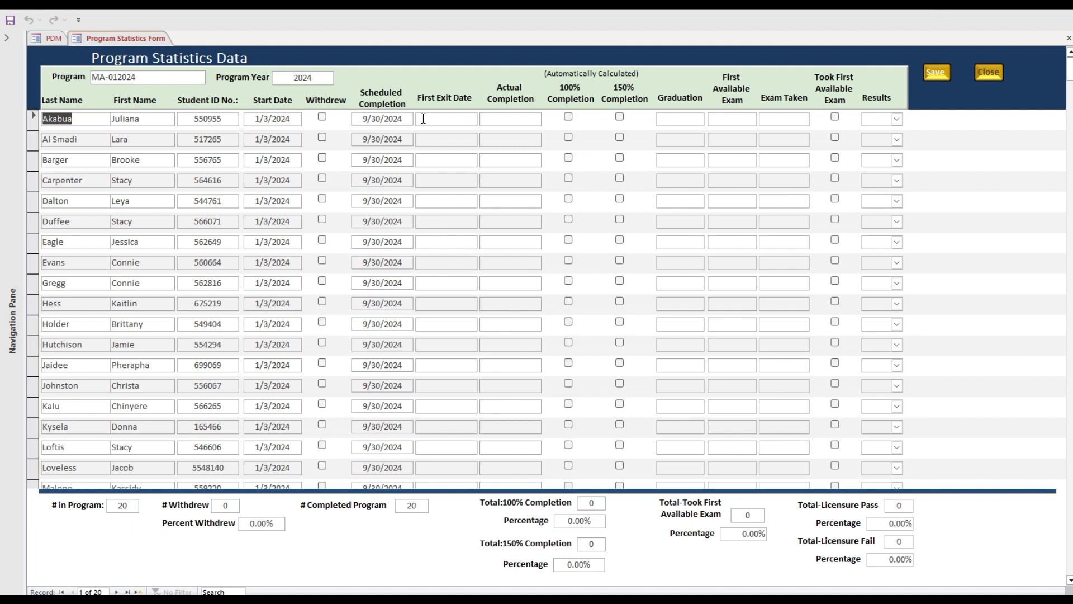
# Enter 09/30/2024 as the first listed student's actual completion date and 2024 as the graduation year.
pyautogui.click(482, 119)
pyautogui.write('0930202')
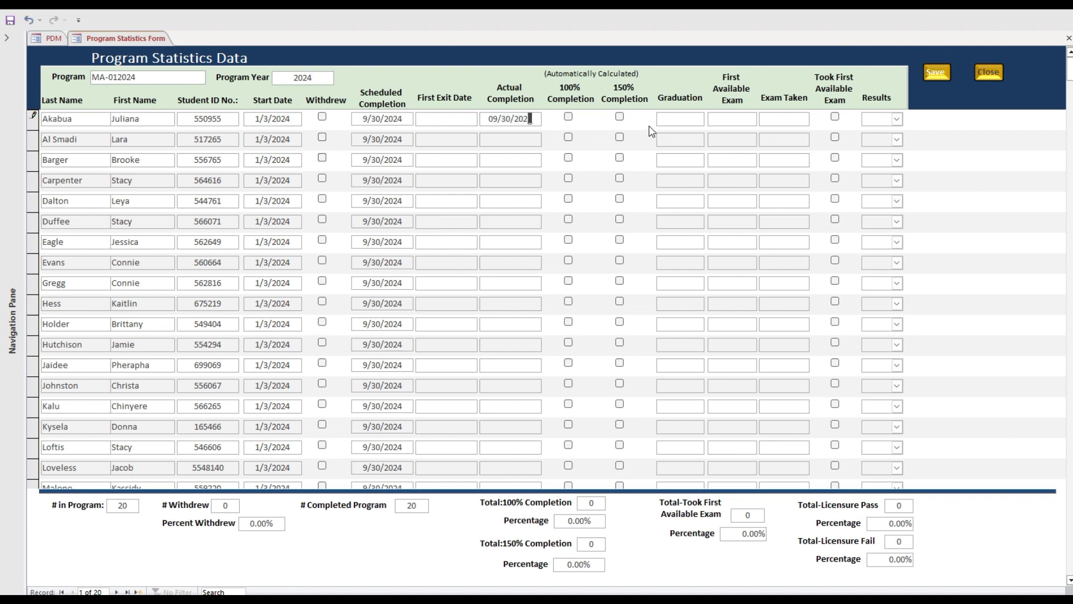
pyautogui.write('4')
pyautogui.press('Tab')
pyautogui.write('2024')
pyautogui.press('Tab')
# Set the first student's available exam and exam taken dates to 10/30/2024, mark the first available exam as taken, and record Pass.
pyautogui.write('10/30/')
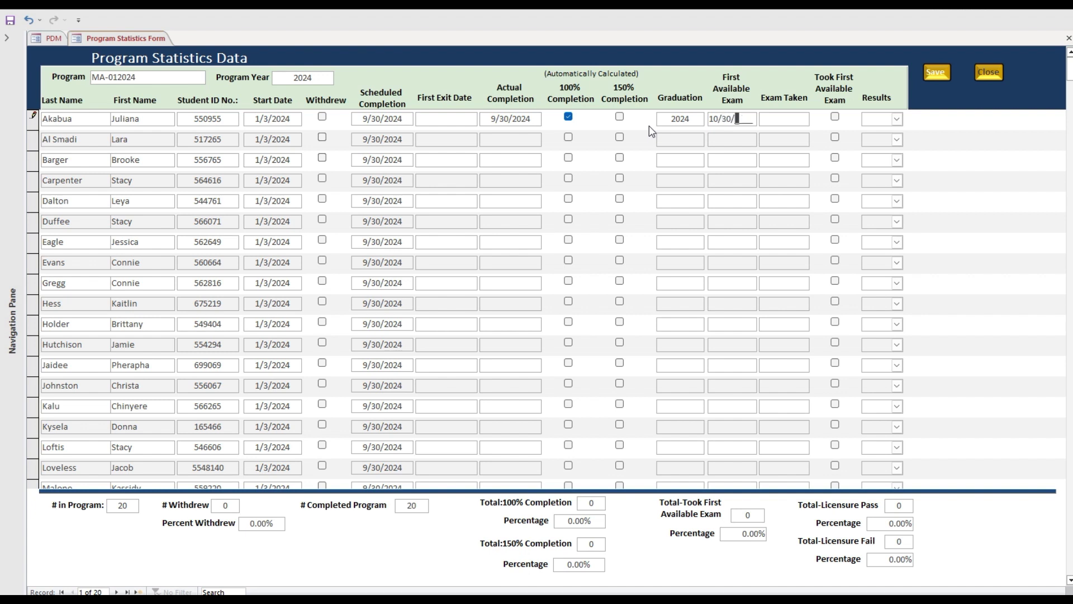
pyautogui.write('2024')
pyautogui.press('Tab')
pyautogui.write('10302024')
pyautogui.press('Tab')
pyautogui.press('space')
pyautogui.press('Tab')
pyautogui.write('pass')
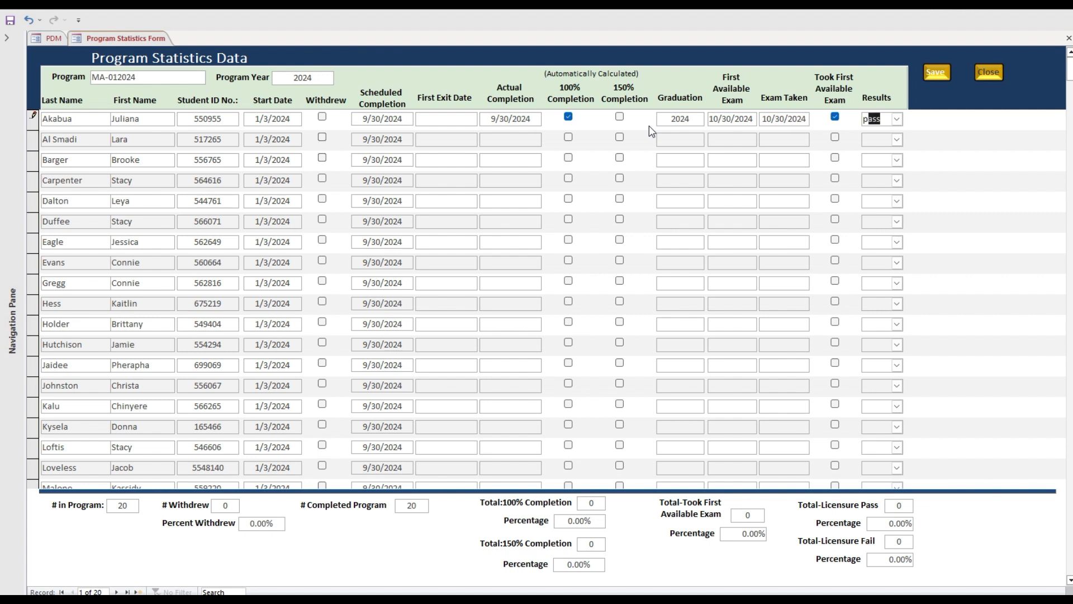
# Mark the second listed student as withdrawn with first exit date 10/29/2024, and save and close the statistics form.
pyautogui.click(323, 139)
pyautogui.click(424, 145)
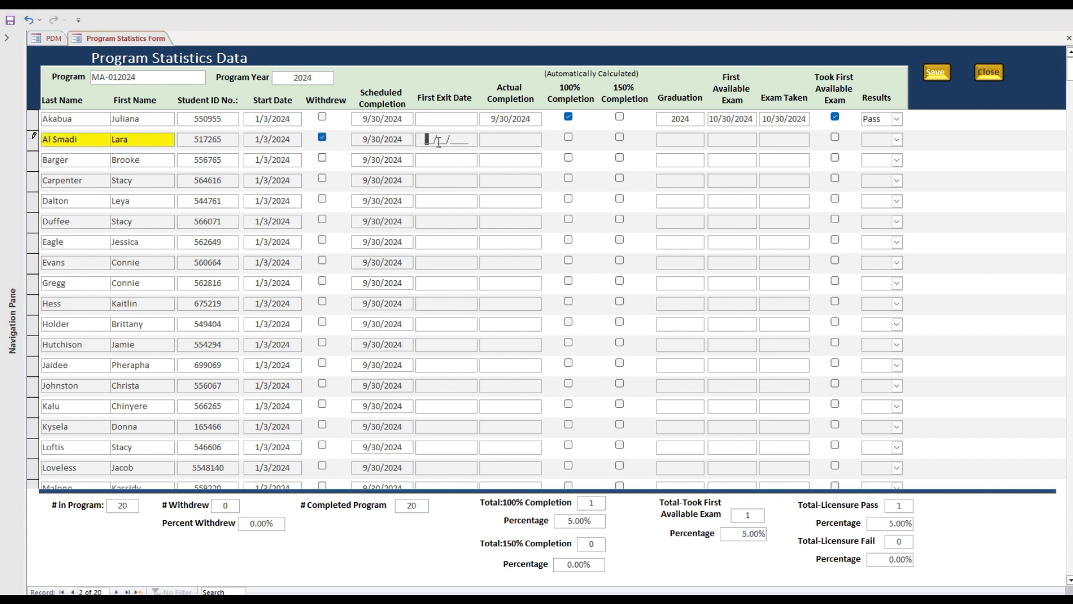
pyautogui.write('10/29/2024')
pyautogui.press('Tab')
pyautogui.press('Tab')
pyautogui.press('Tab')
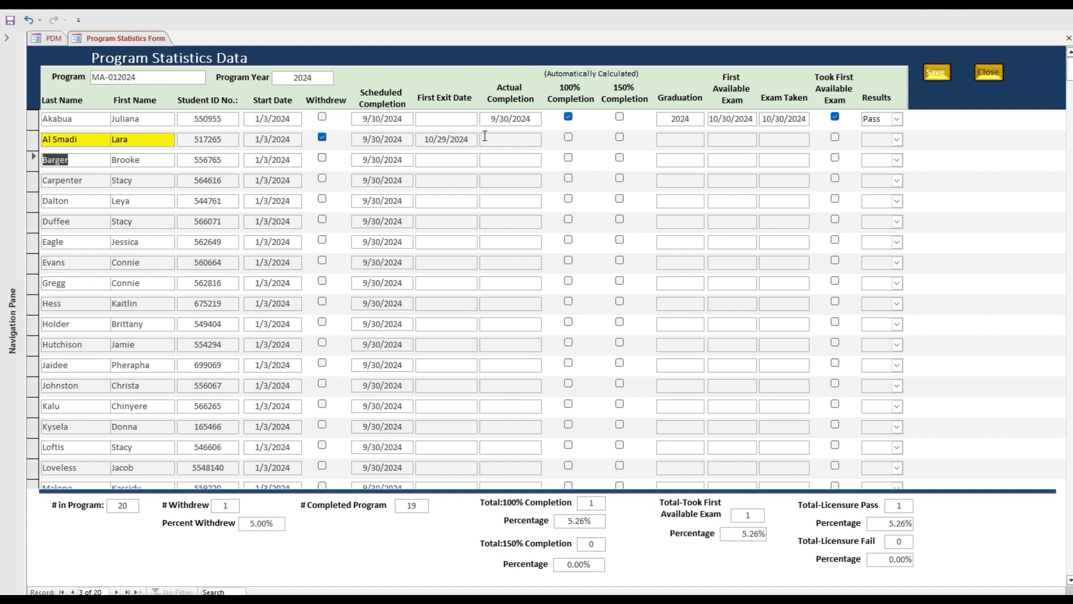
pyautogui.click(944, 72)
pyautogui.click(994, 73)
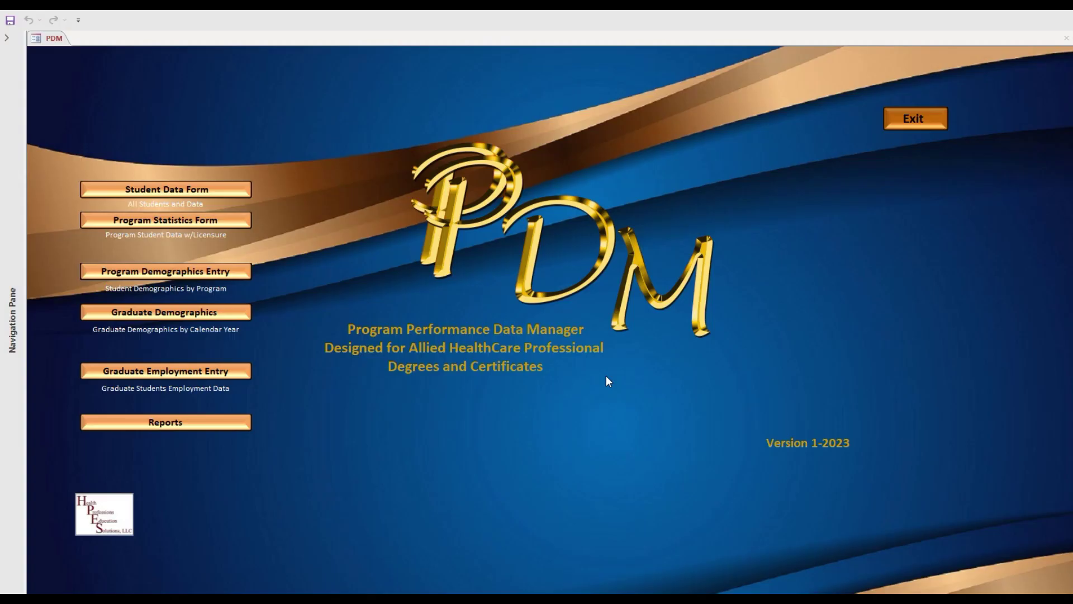
# Open the Program Demographics form for program MA-012023 and move its window up.
pyautogui.click(224, 273)
pyautogui.write('m')
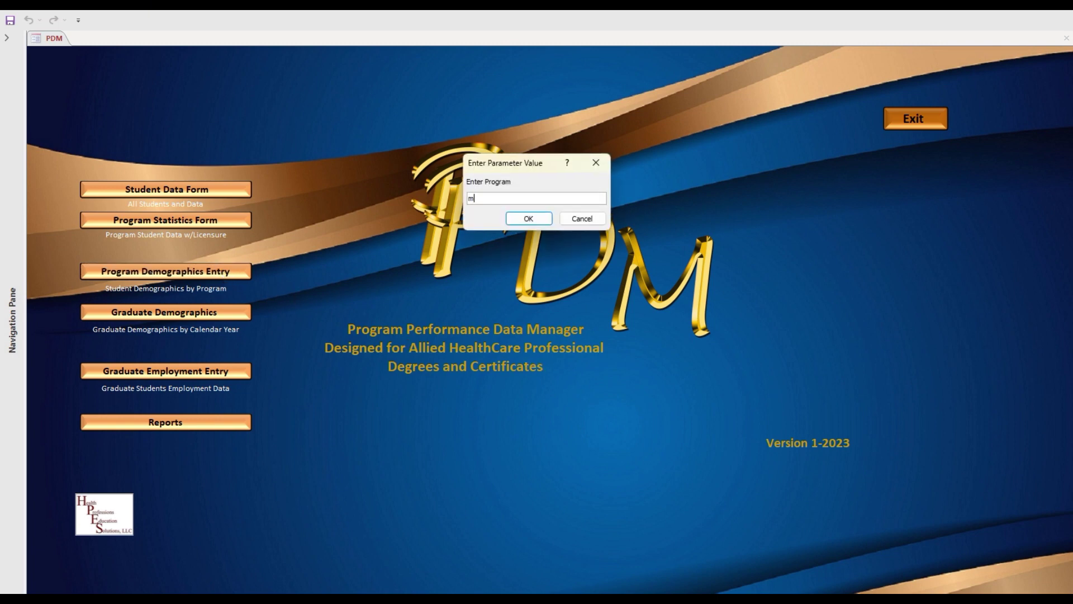
pyautogui.write('a-012023')
pyautogui.press('Return')
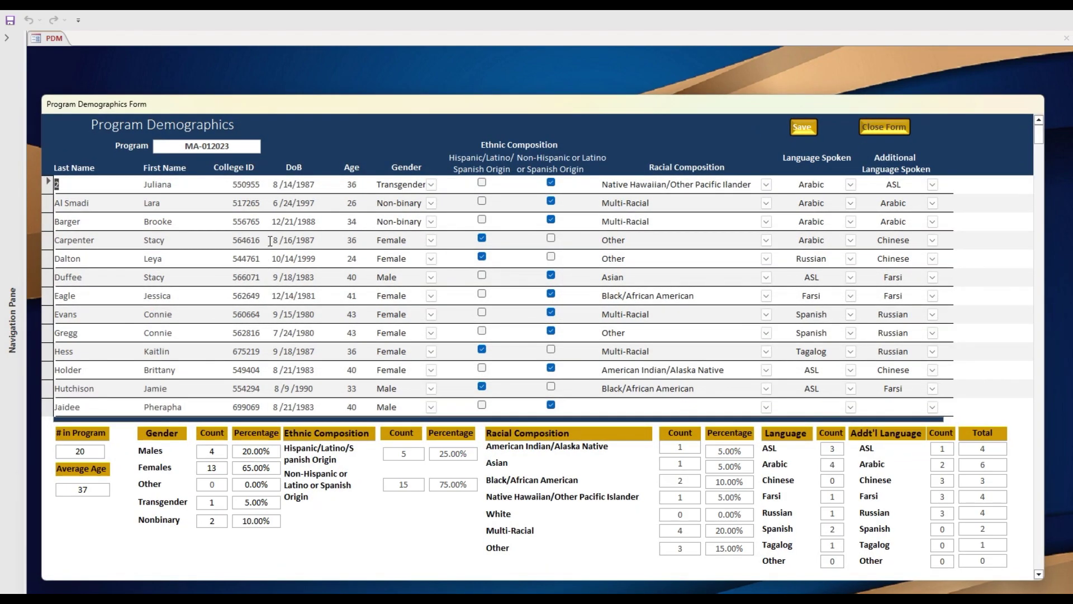
pyautogui.moveTo(500, 104); pyautogui.dragTo(505, 67)
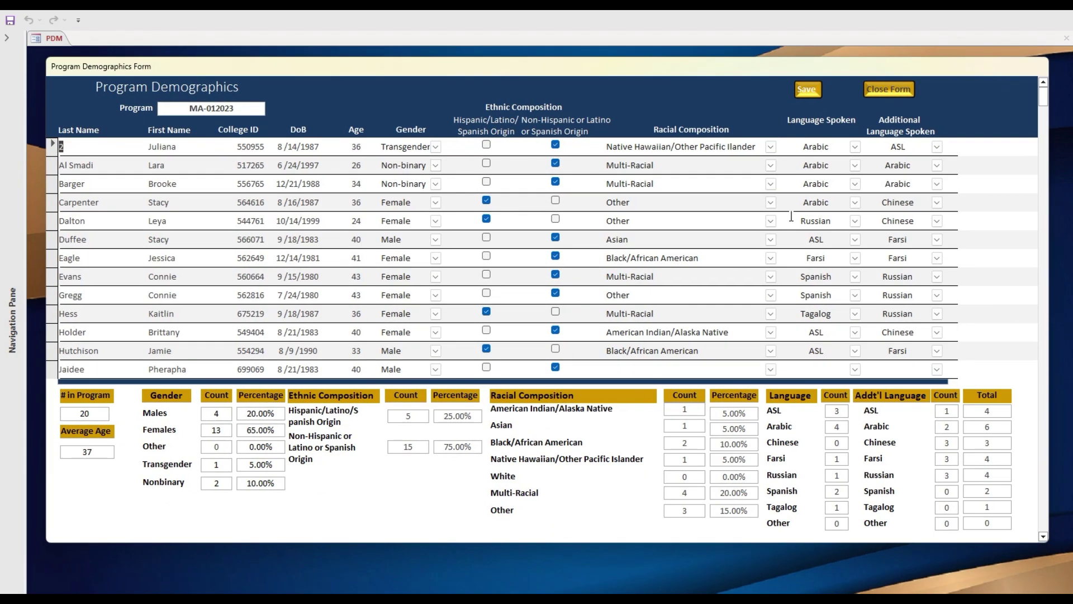
# For the first student with blank racial composition, choose Asian, language spoken ASL and additional language Chinese.
pyautogui.scroll(-2, 926, 242)
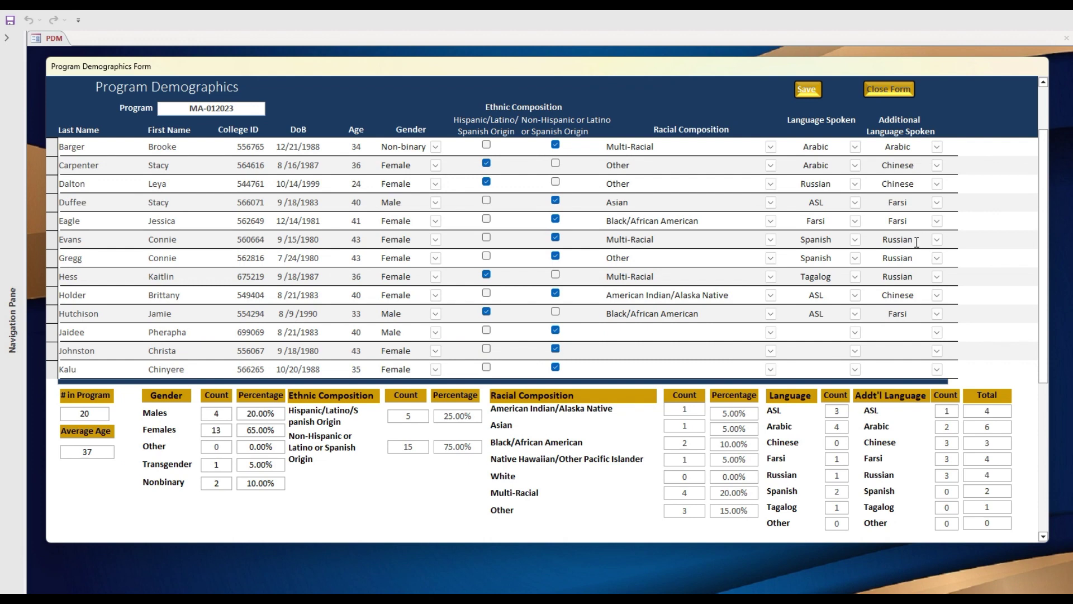
pyautogui.scroll(-1, 916, 243)
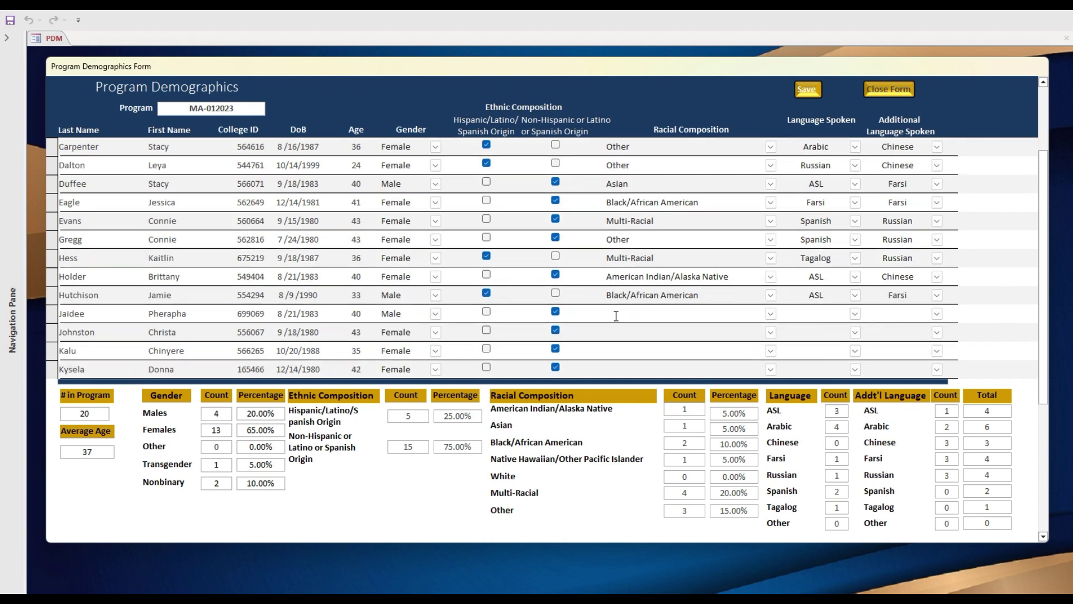
pyautogui.click(770, 314)
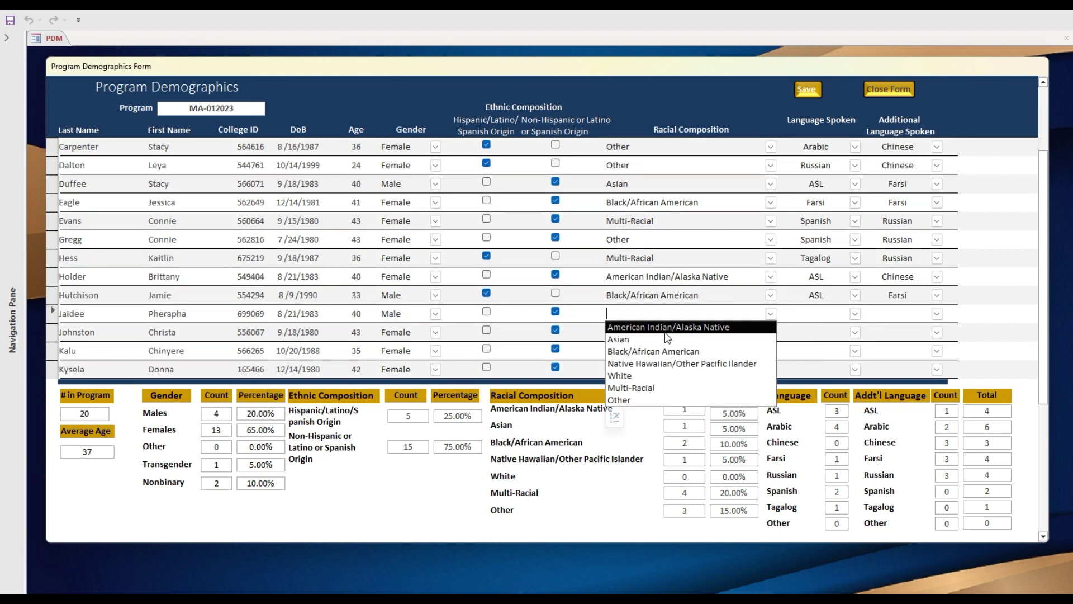
pyautogui.click(727, 338)
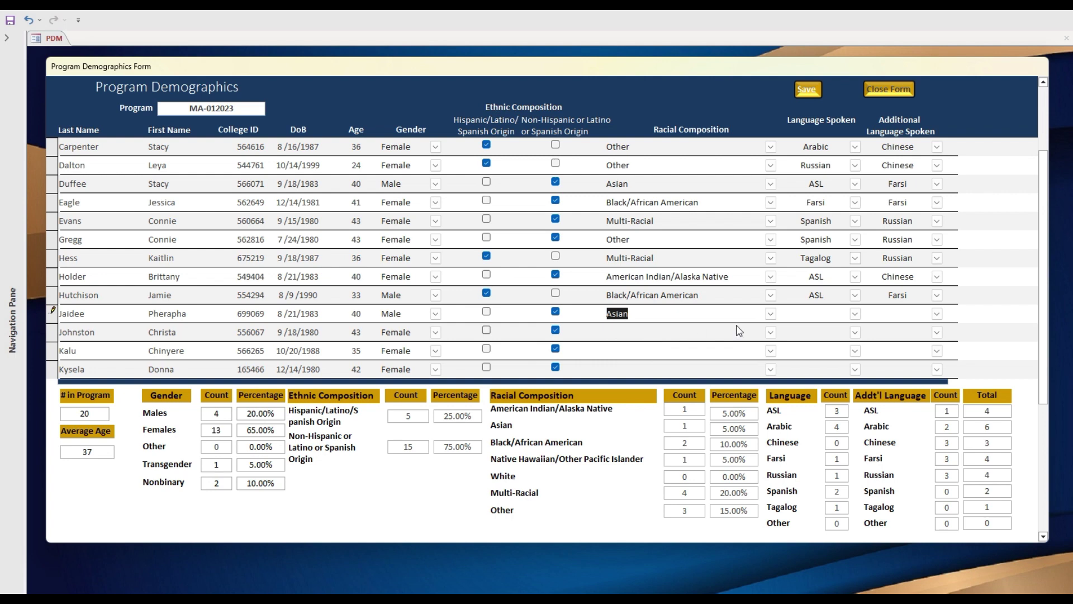
pyautogui.click(855, 314)
pyautogui.click(813, 331)
pyautogui.click(937, 315)
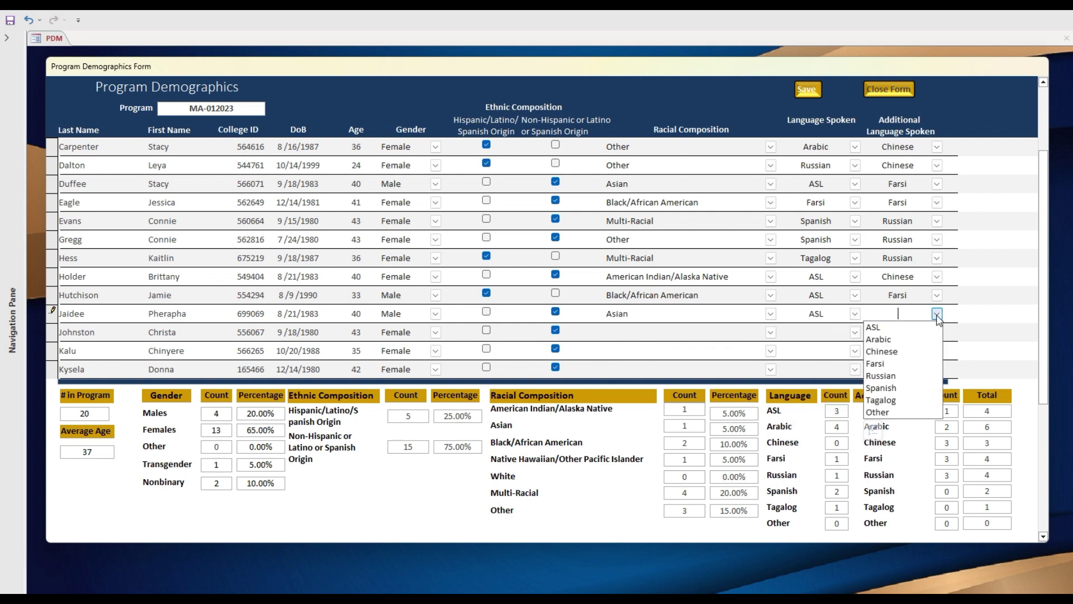
pyautogui.click(893, 350)
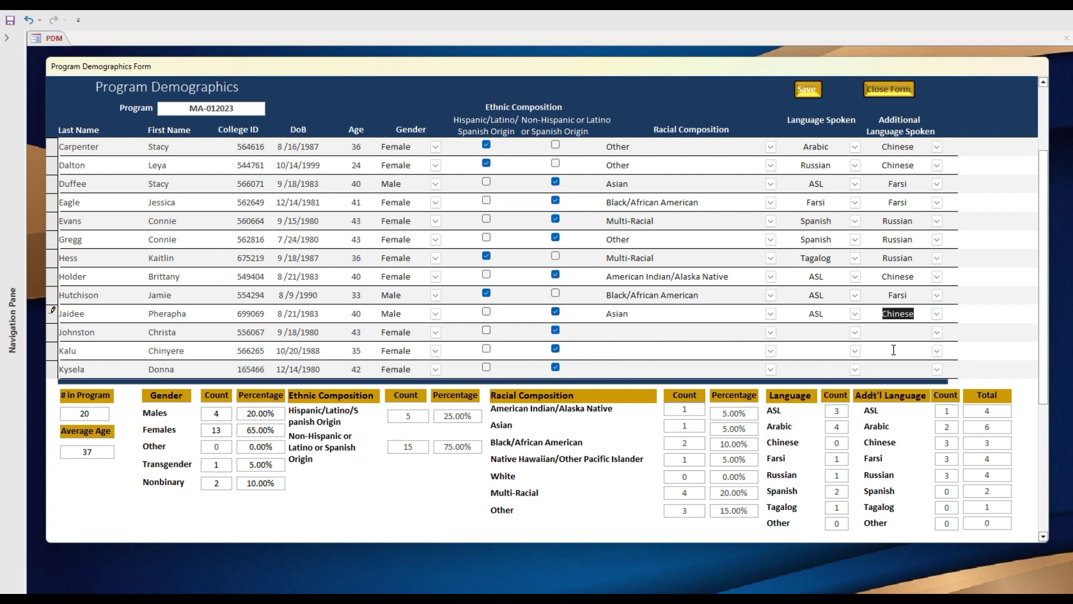
# Set the following student's racial composition to White, language spoken to Spanish and additional language to Other.
pyautogui.click(617, 331)
pyautogui.click(771, 333)
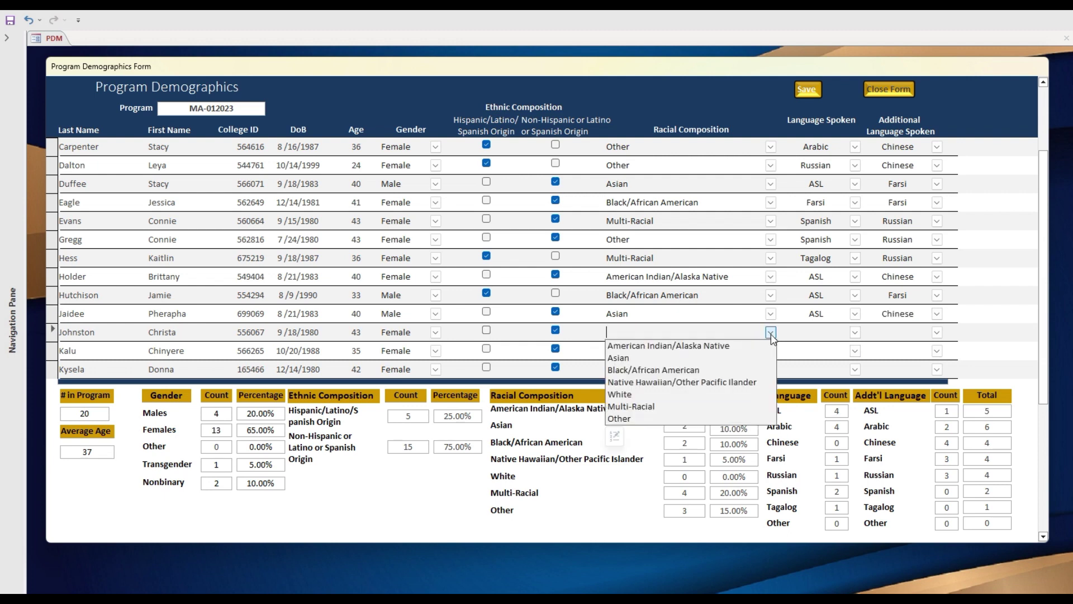
pyautogui.click(720, 395)
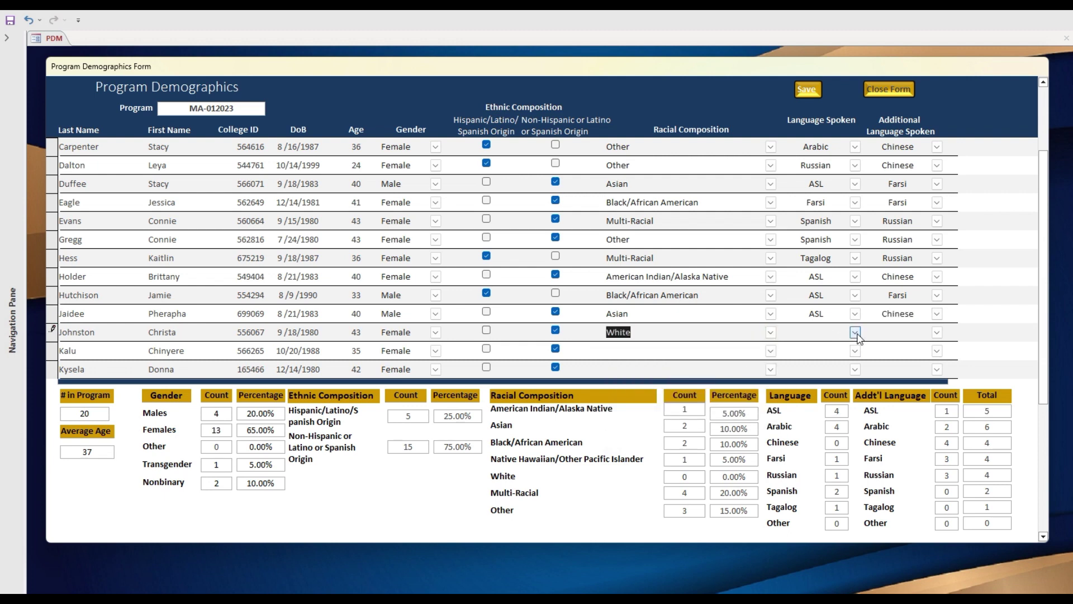
pyautogui.click(855, 333)
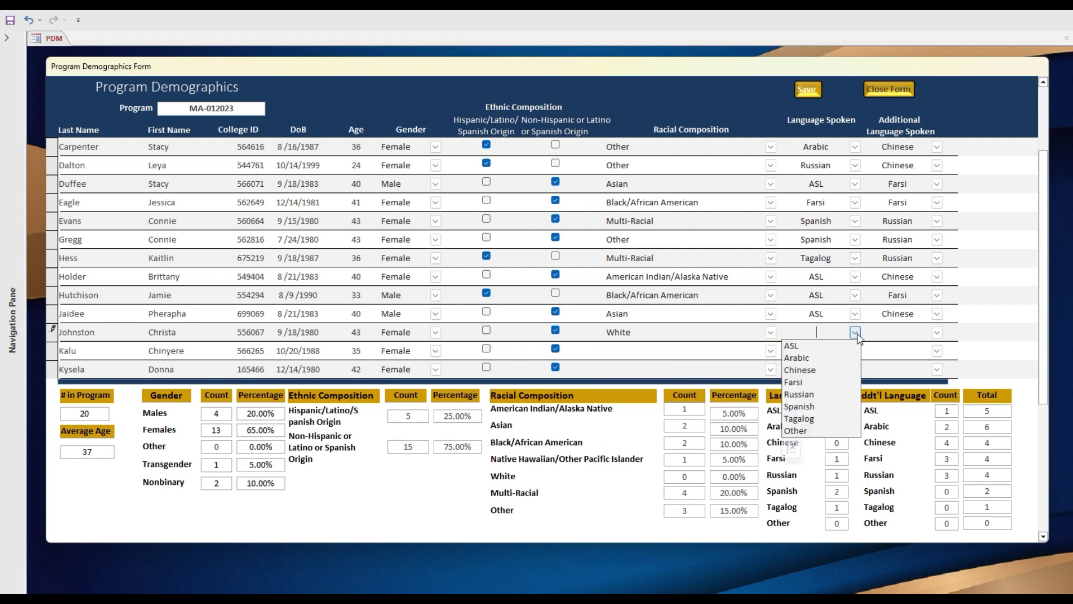
pyautogui.click(816, 406)
pyautogui.click(937, 333)
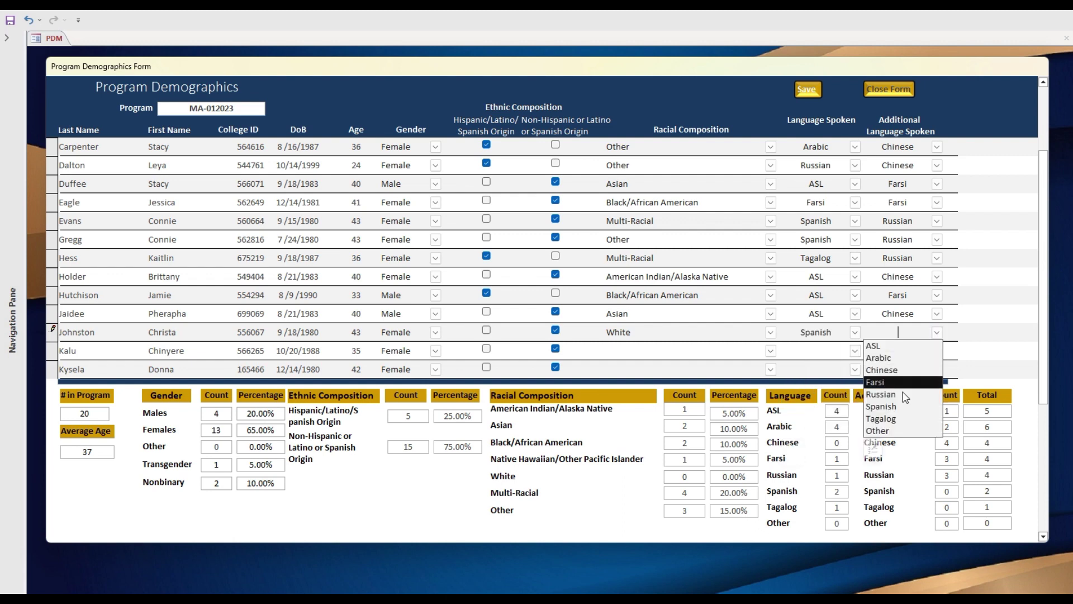
pyautogui.click(892, 430)
# Fill in the next blank student row with Black/African American, language spoken Spanish and additional language Other.
pyautogui.scroll(-1, 961, 265)
pyautogui.scroll(-1, 962, 265)
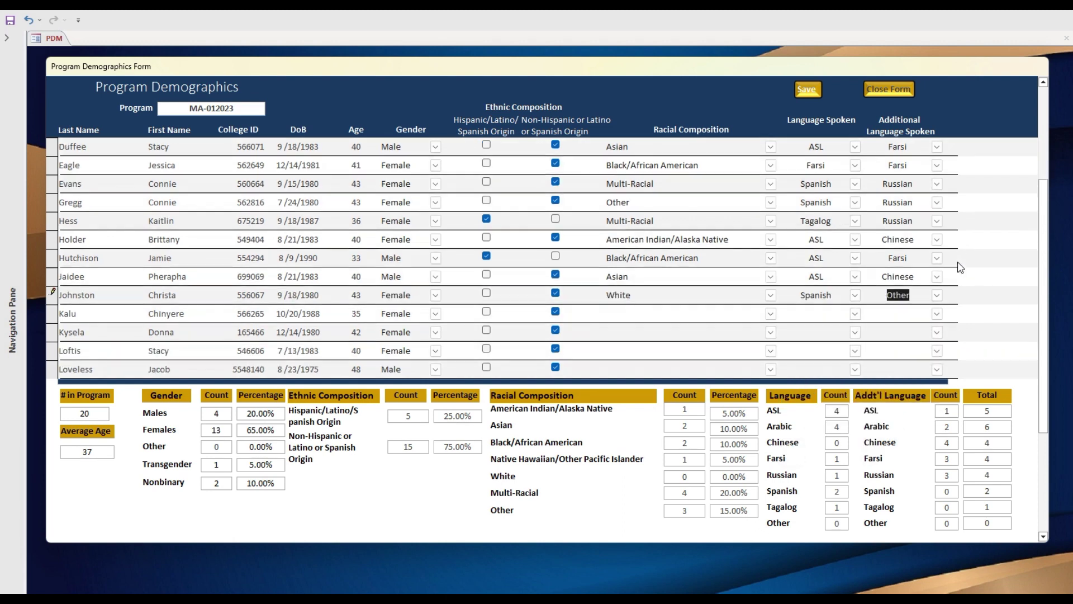
pyautogui.click(615, 316)
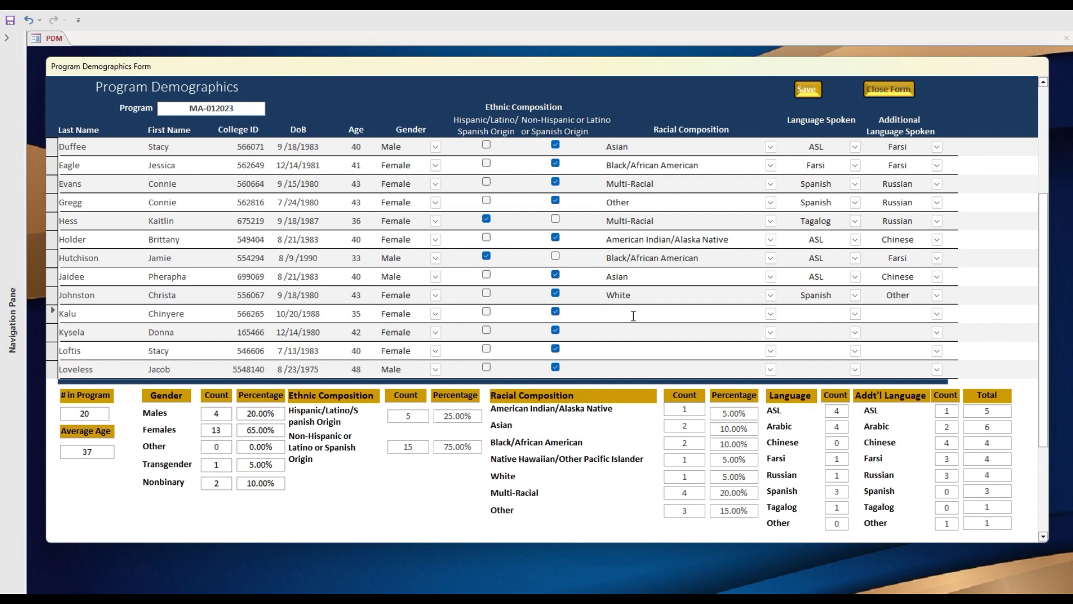
pyautogui.write('black/African American')
pyautogui.click(807, 317)
pyautogui.write('spanish')
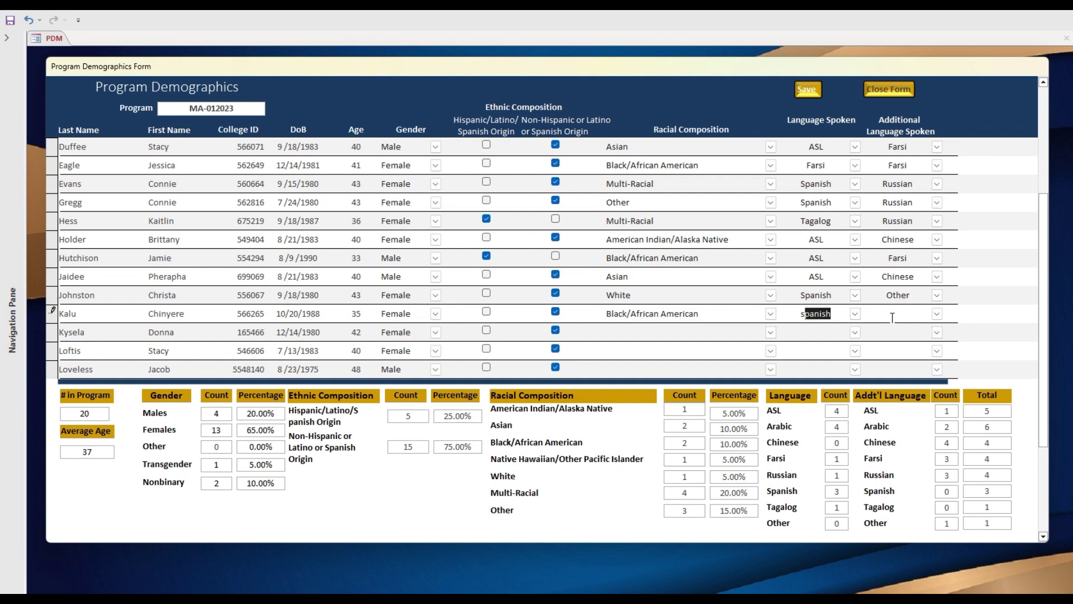
pyautogui.click(880, 317)
pyautogui.write('other')
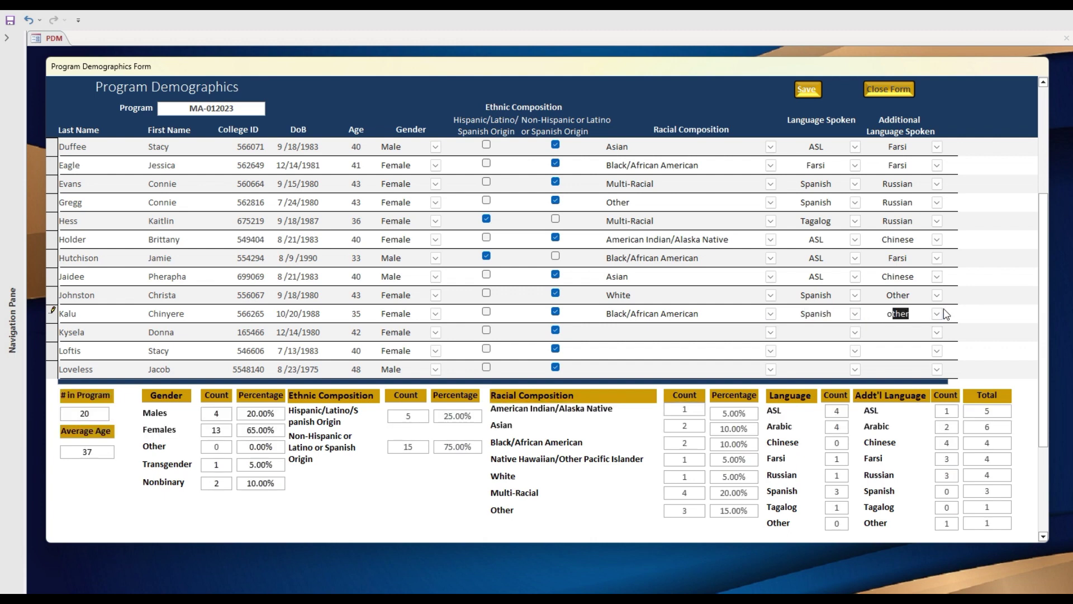
pyautogui.press('Tab')
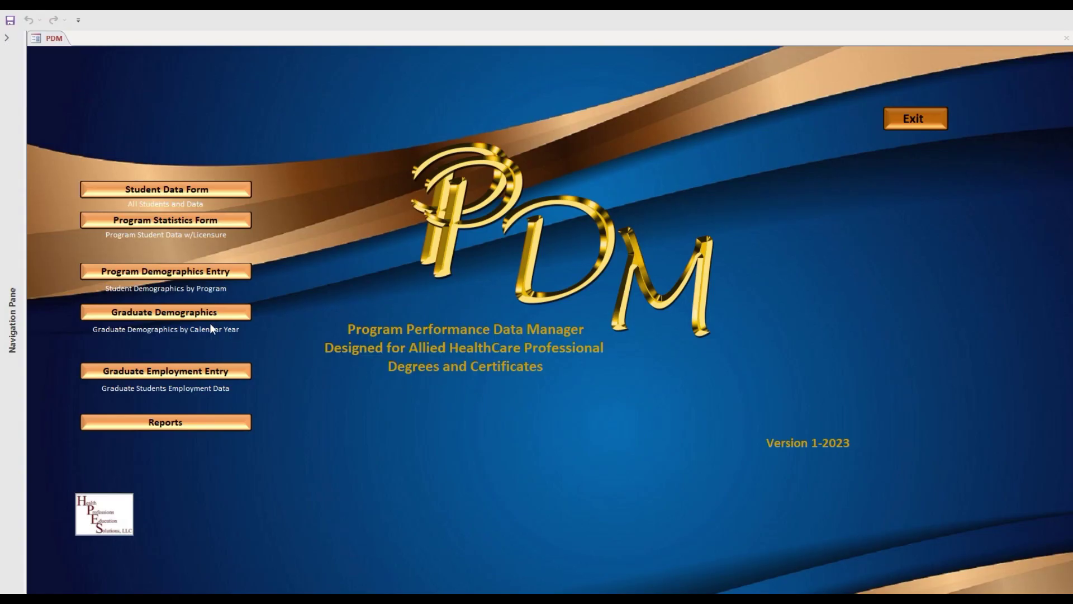
# Open the Graduate Demographics form for graduation year 2023.
pyautogui.click(200, 316)
pyautogui.write('2023')
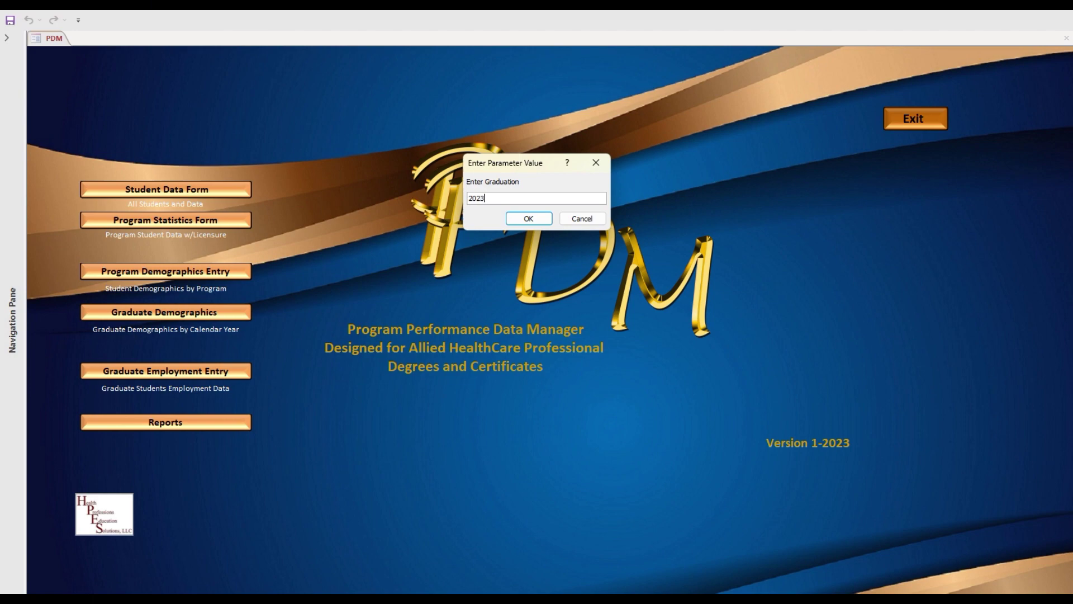
pyautogui.press('Return')
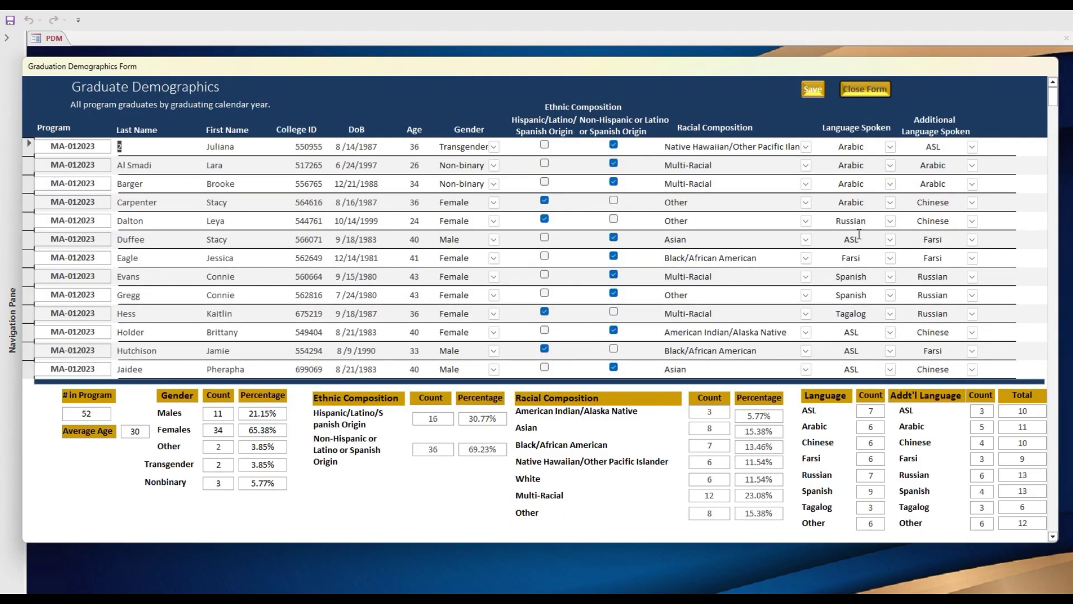
# Complete the first blank graduate row with racial composition Black/African American, language spoken ASL and additional language Chinese.
pyautogui.scroll(-4, 863, 240)
pyautogui.scroll(-2, 862, 239)
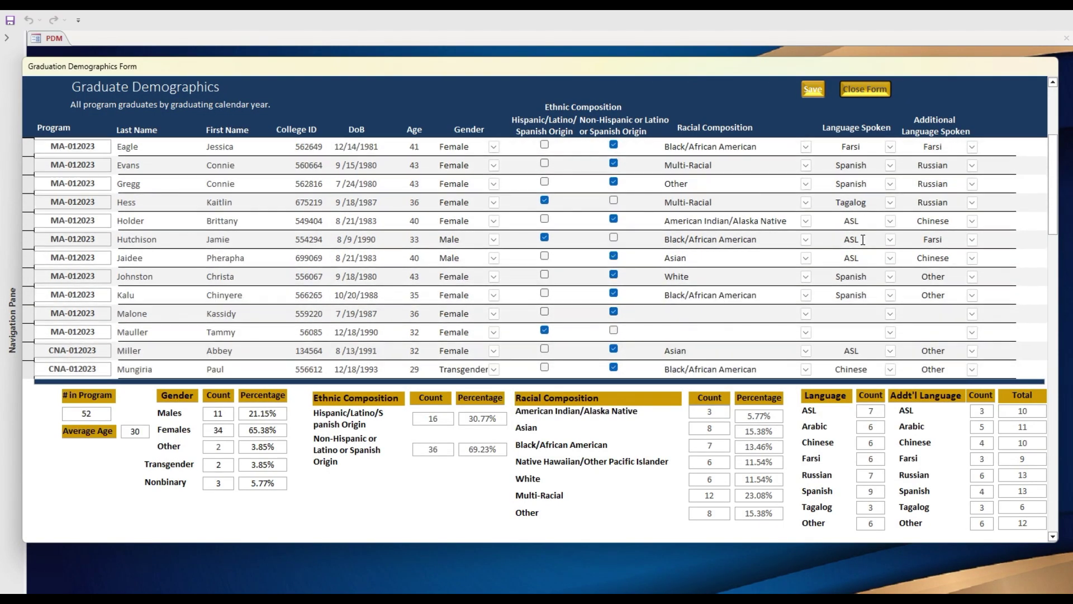
pyautogui.click(673, 313)
pyautogui.write('B')
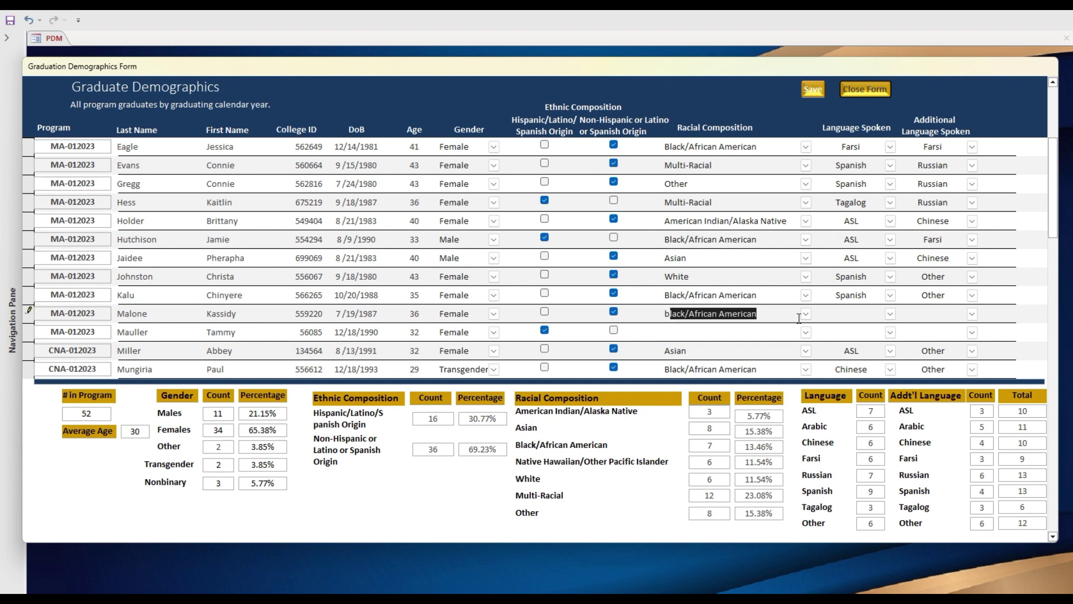
pyautogui.click(851, 313)
pyautogui.write('aSL')
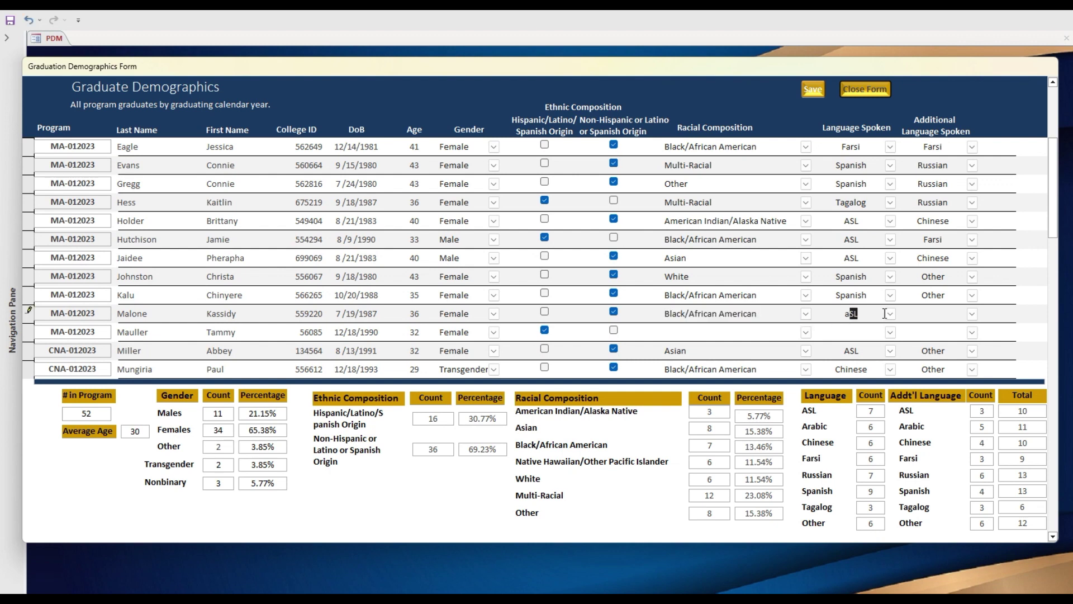
pyautogui.press('Tab')
pyautogui.write('a')
pyautogui.click(972, 313)
pyautogui.click(931, 354)
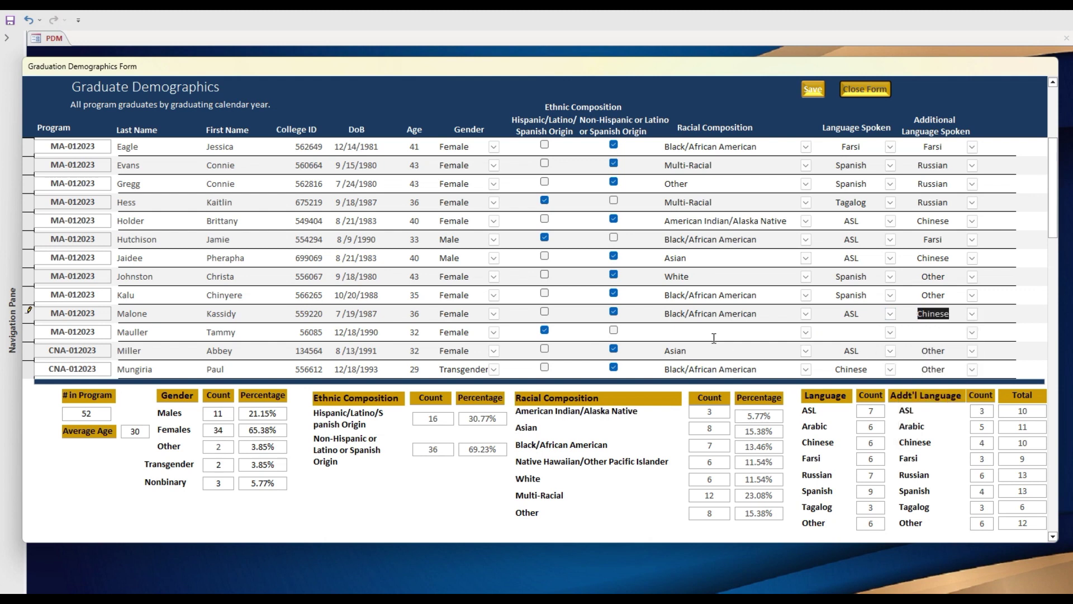
# Set the next blank graduate row's racial composition to White and language spoken to Arabic, and save the form.
pyautogui.click(721, 333)
pyautogui.write('white')
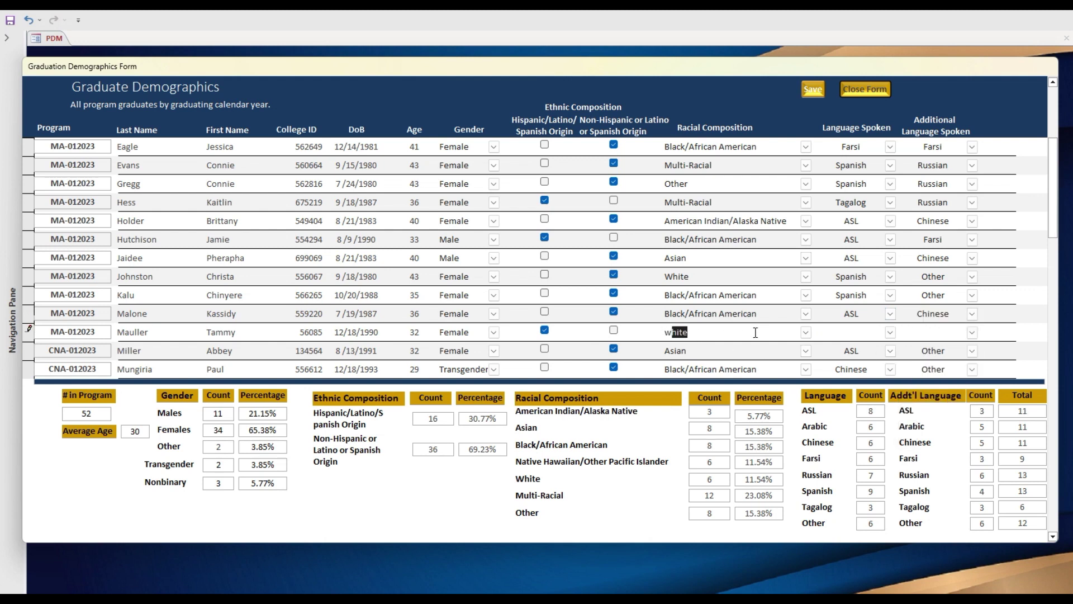
pyautogui.scroll(-1, 848, 329)
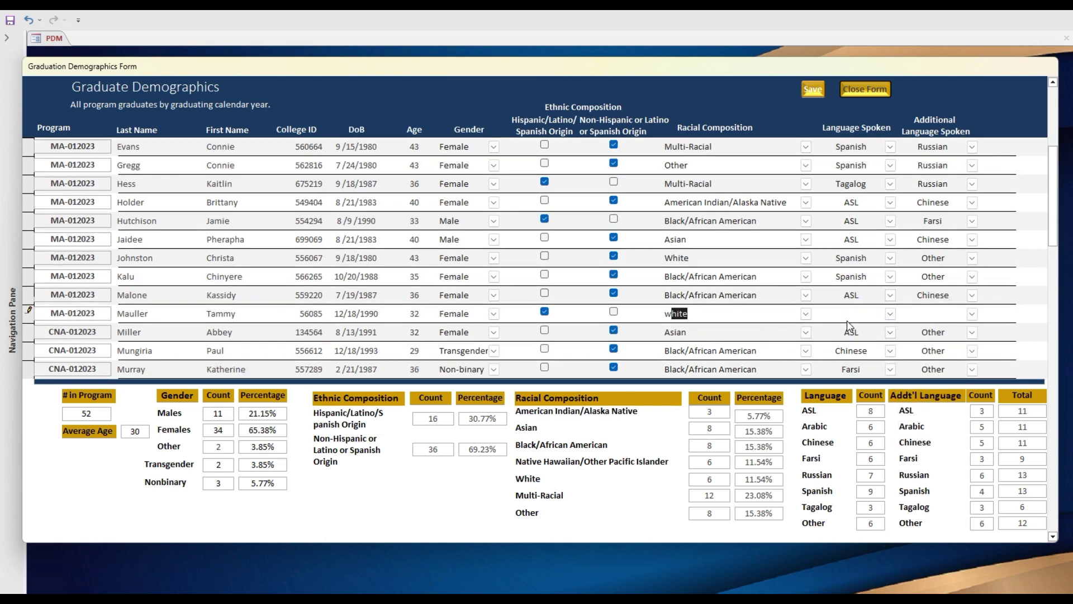
pyautogui.click(891, 313)
pyautogui.click(893, 335)
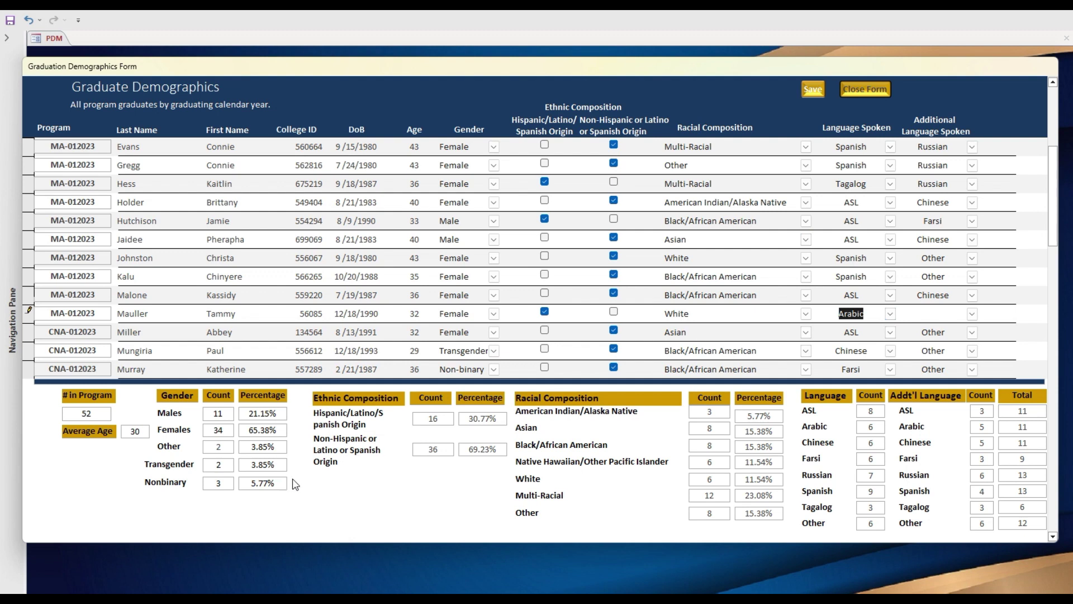
pyautogui.click(817, 93)
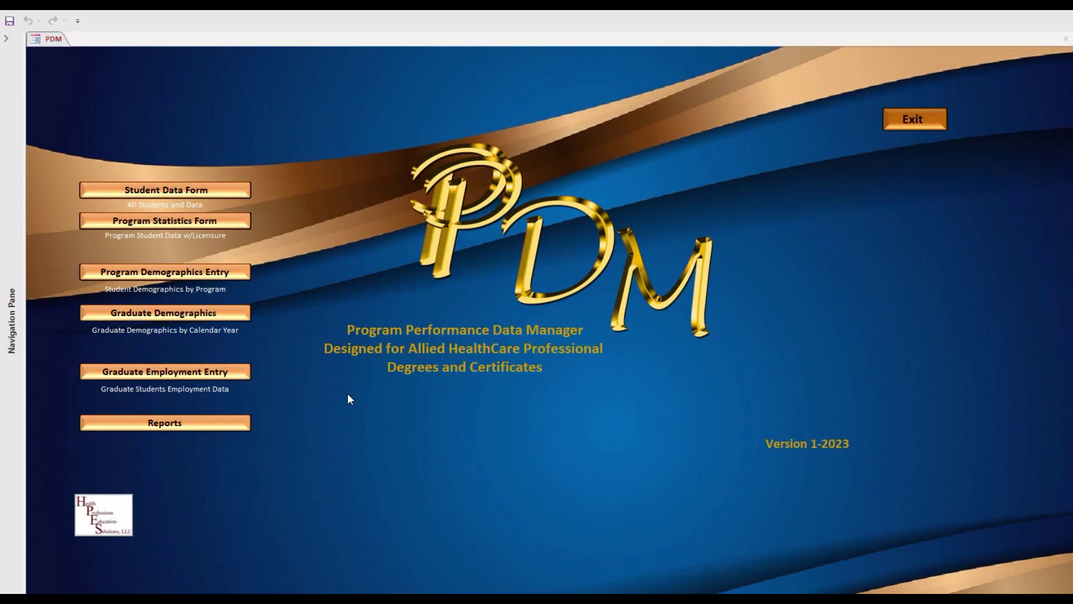
# Open the Graduate Employment Entry form for graduation year 2024.
pyautogui.click(216, 372)
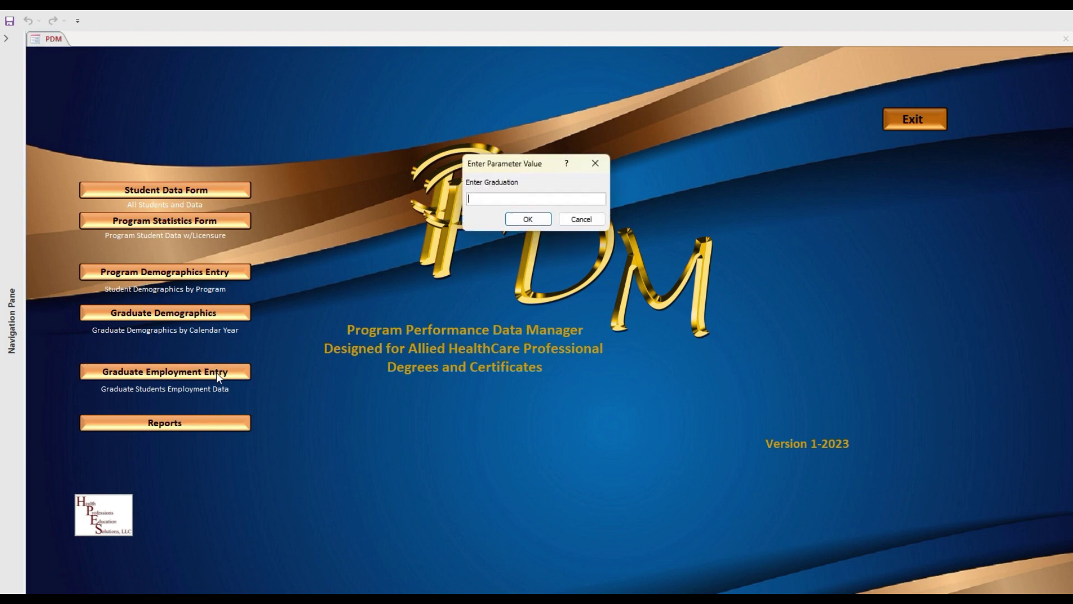
pyautogui.write('2024')
pyautogui.press('Return')
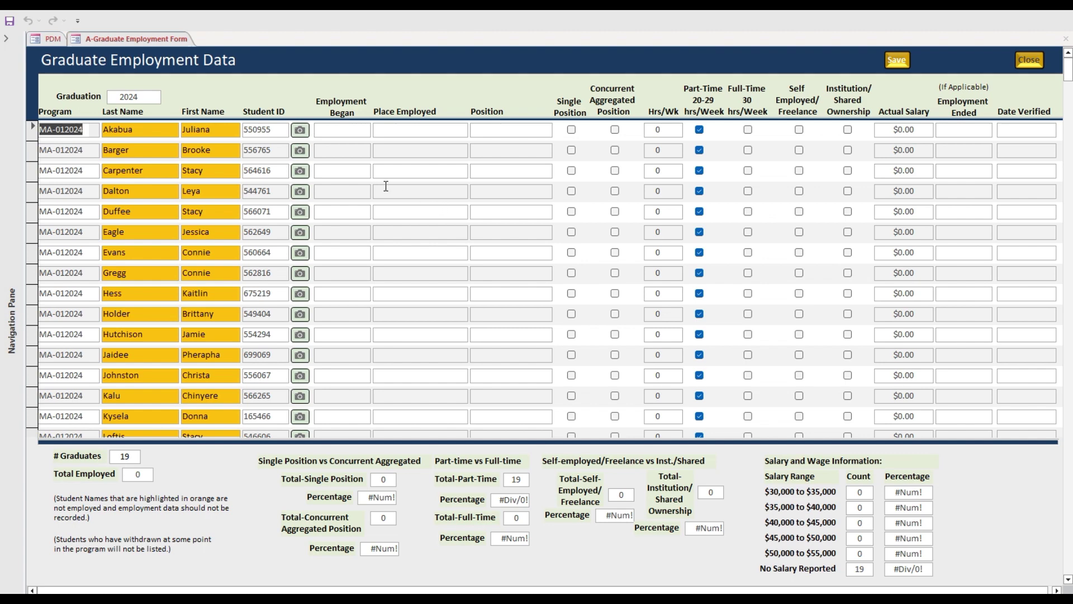
# For the first graduate listed, enter employment began 12/1/2025, place employed Baptist and position LP.
pyautogui.press('Tab')
pyautogui.press('Tab')
pyautogui.press('Tab')
pyautogui.press('Tab')
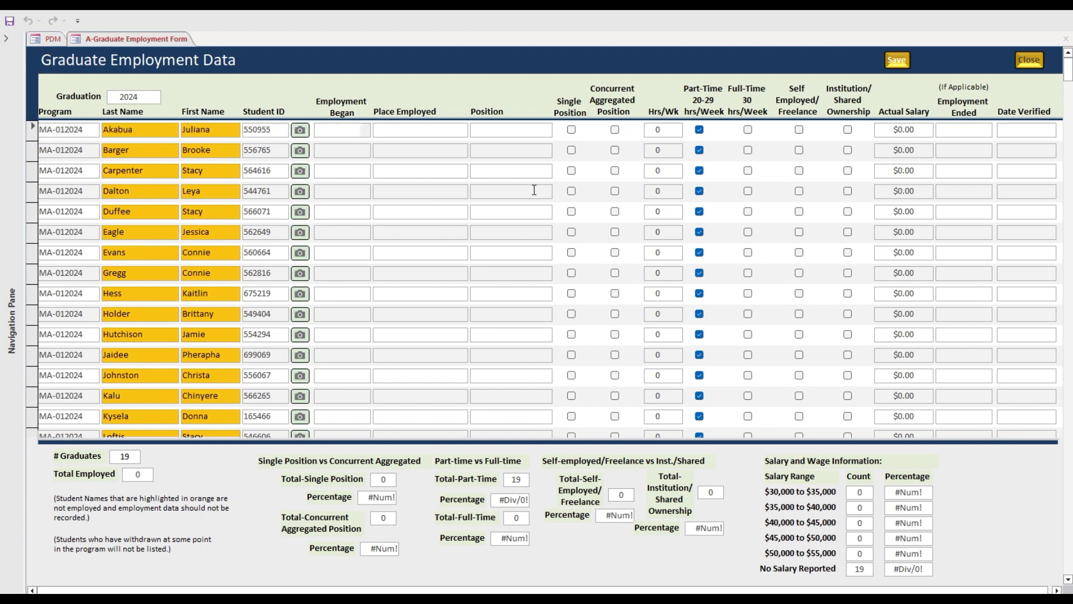
pyautogui.write('12/01/2025')
pyautogui.press('Tab')
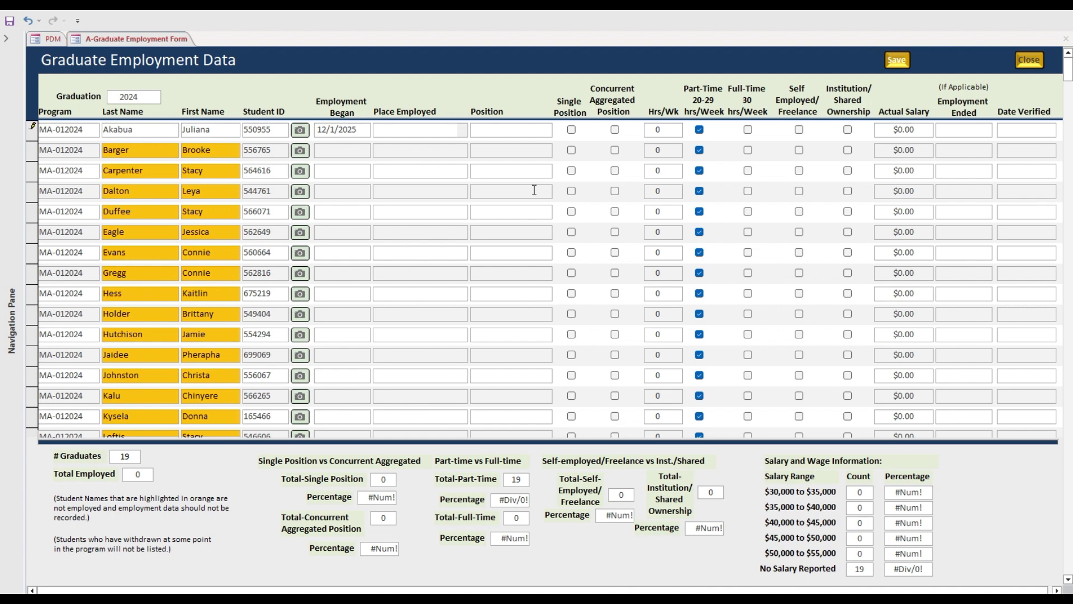
pyautogui.write('Ba[tos')
pyautogui.press('BackSpace')
pyautogui.press('BackSpace')
pyautogui.press('BackSpace')
pyautogui.press('BackSpace')
pyautogui.write('ptist')
pyautogui.press('Tab')
pyautogui.write('L')
pyautogui.press('Tab')
# Mark the first graduate's job as a single, self-employed/freelance position with 38 hours per week.
pyautogui.click(571, 130)
pyautogui.press('Tab')
pyautogui.press('Tab')
pyautogui.write('28')
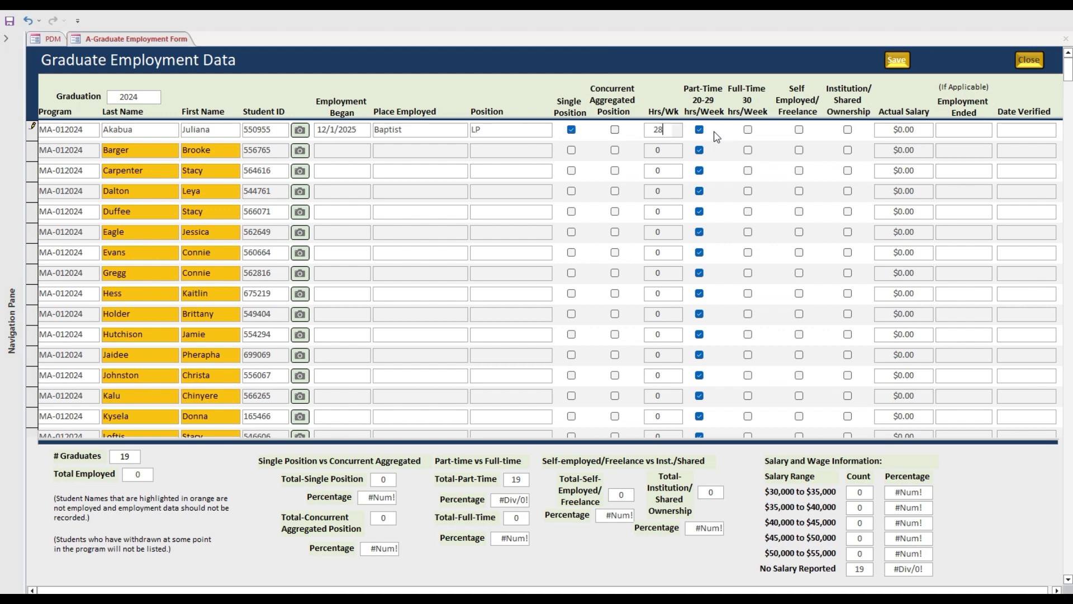
pyautogui.press('BackSpace')
pyautogui.press('BackSpace')
pyautogui.write('38')
pyautogui.press('Tab')
pyautogui.click(800, 130)
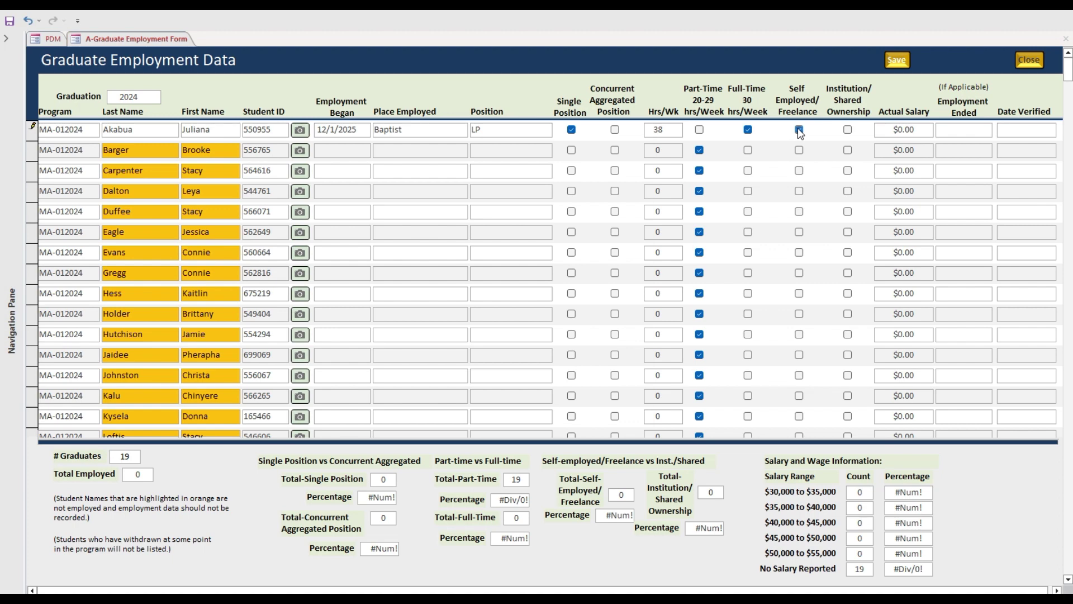
# Enter an actual salary of $39,000 for the first graduate and save the employment record.
pyautogui.doubleClick(891, 130)
pyautogui.write('39000')
pyautogui.press('Tab')
pyautogui.click(899, 61)
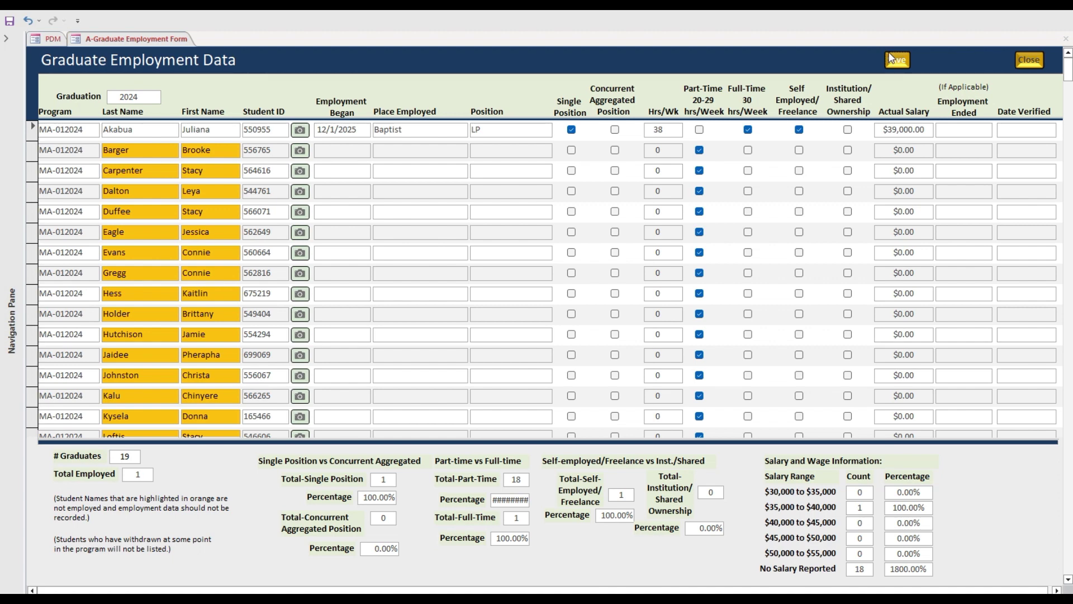
# For the second graduate listed, enter employment began 12/13/2025, place employed Allied Health and position MA.
pyautogui.click(321, 150)
pyautogui.write('12/13/2025')
pyautogui.press('Tab')
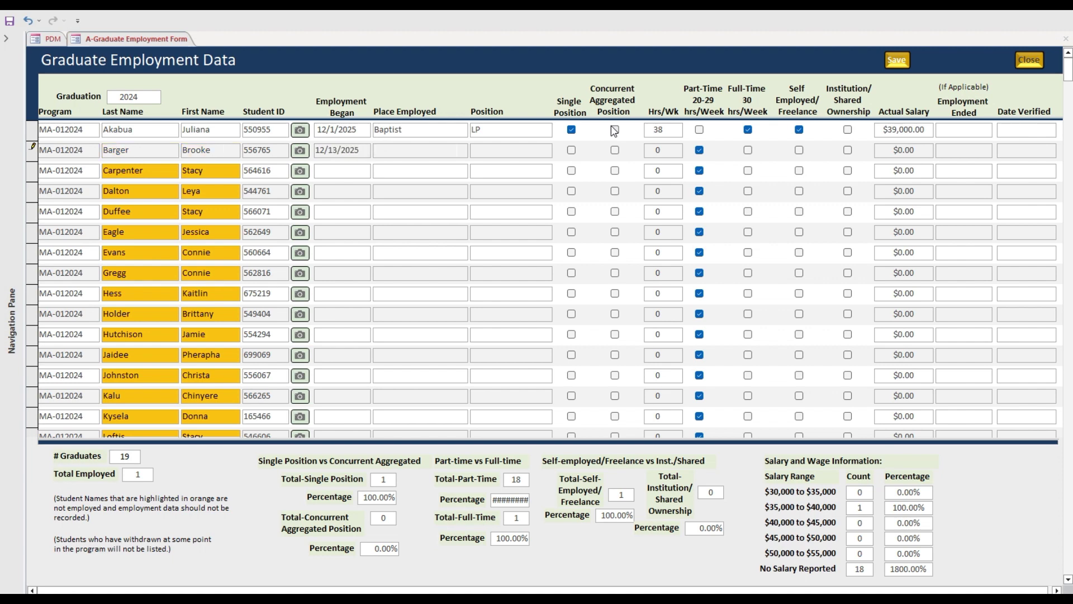
pyautogui.write('Allied Health')
pyautogui.press('Tab')
pyautogui.write('LP')
pyautogui.press('BackSpace')
pyautogui.press('BackSpace')
pyautogui.write('MA')
pyautogui.press('Tab')
# Mark the second graduate's job as a single position with institution/shared ownership, at 41 hours per week.
pyautogui.click(571, 150)
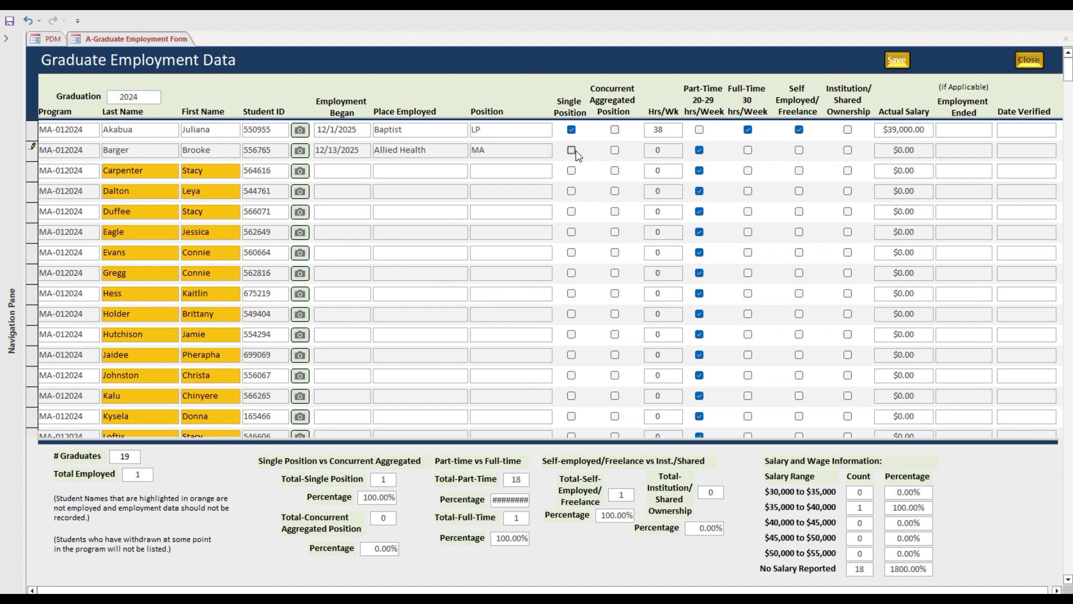
pyautogui.doubleClick(658, 149)
pyautogui.write('41')
pyautogui.press('Tab')
pyautogui.click(848, 150)
# Enter an actual salary of $42,000 for the second graduate and save the employment record.
pyautogui.press('Tab')
pyautogui.write('42000')
pyautogui.press('Tab')
pyautogui.click(906, 61)
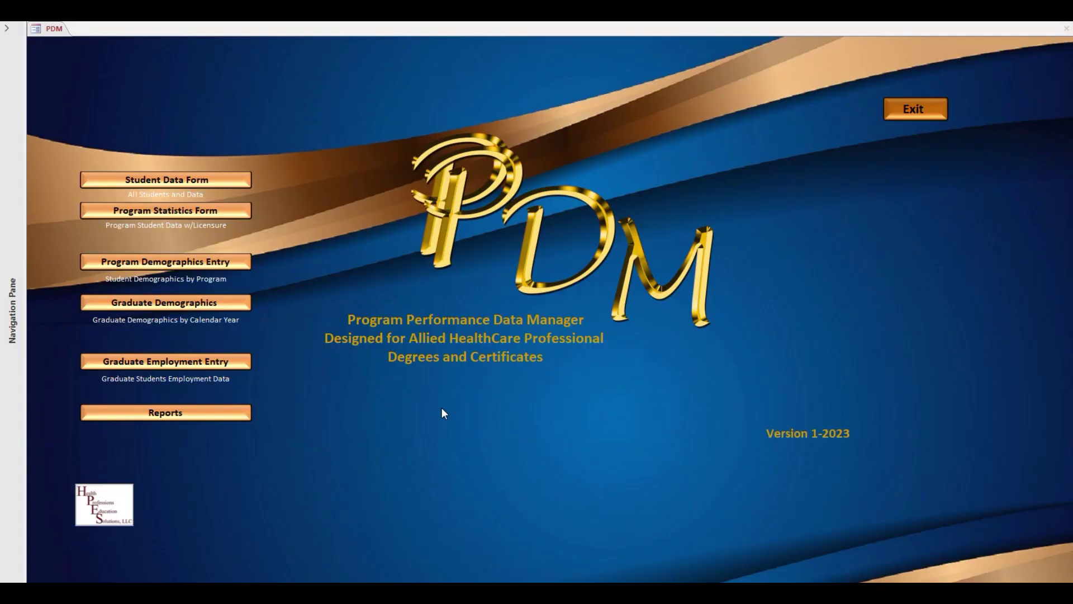
# Open the reports and review the 2023 Program Performance Statistics for each program and by ethnic composition.
pyautogui.click(212, 418)
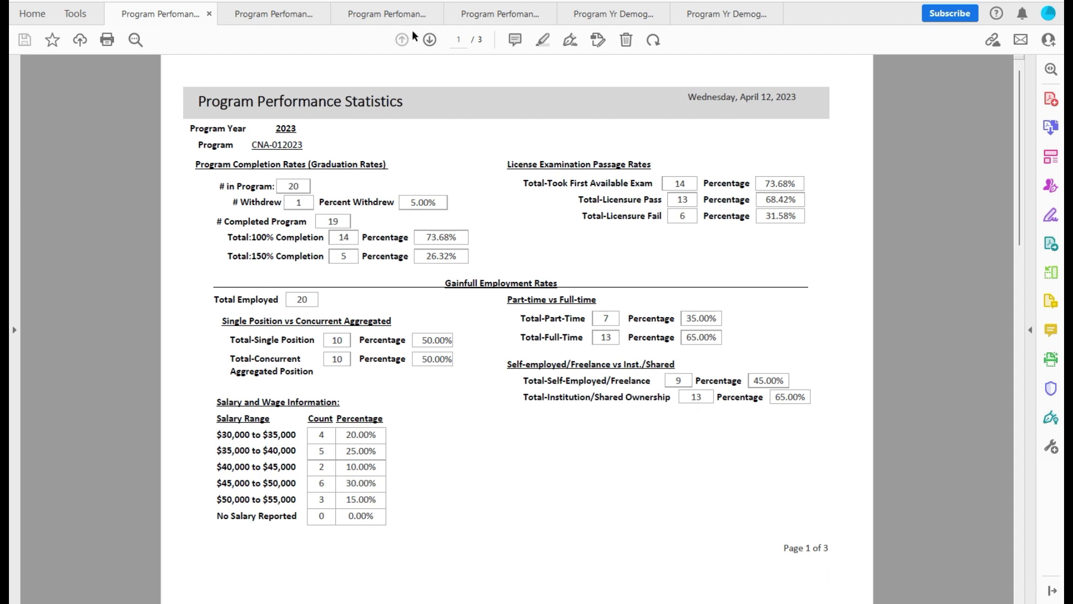
pyautogui.click(430, 39)
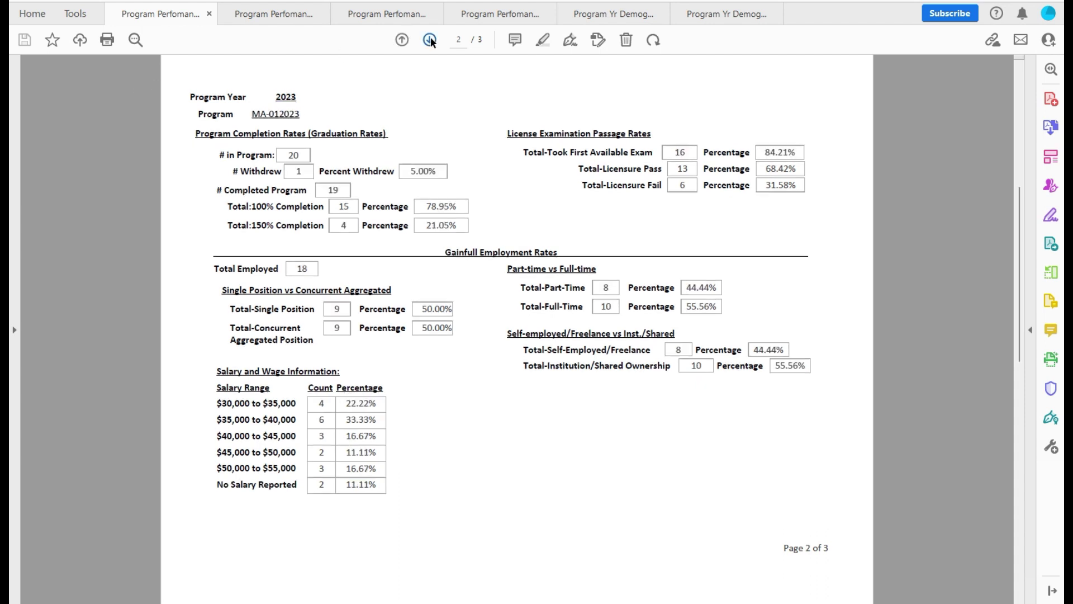
pyautogui.click(430, 39)
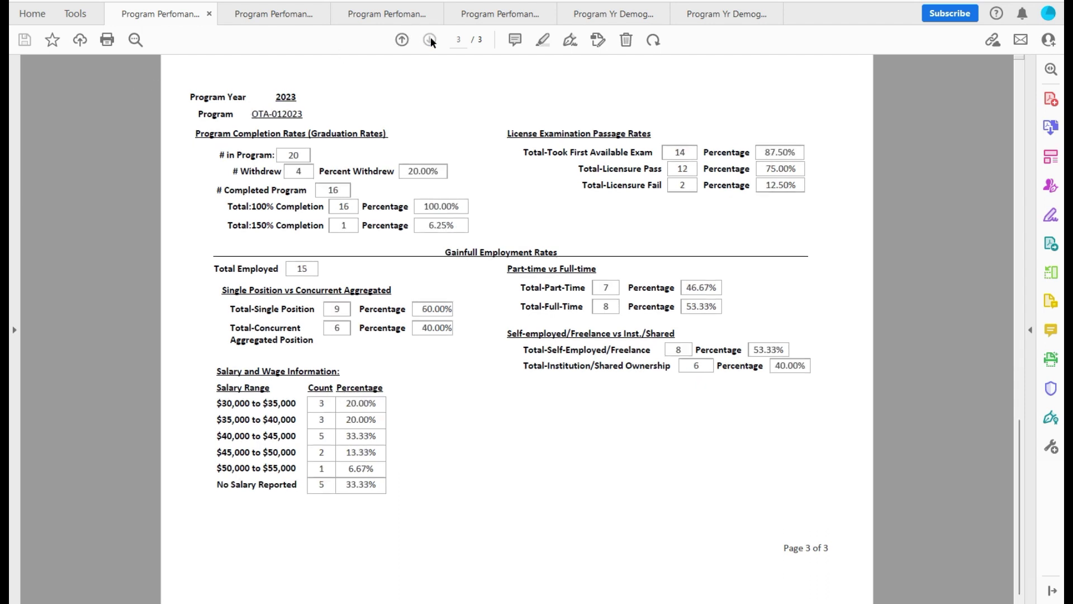
pyautogui.click(264, 9)
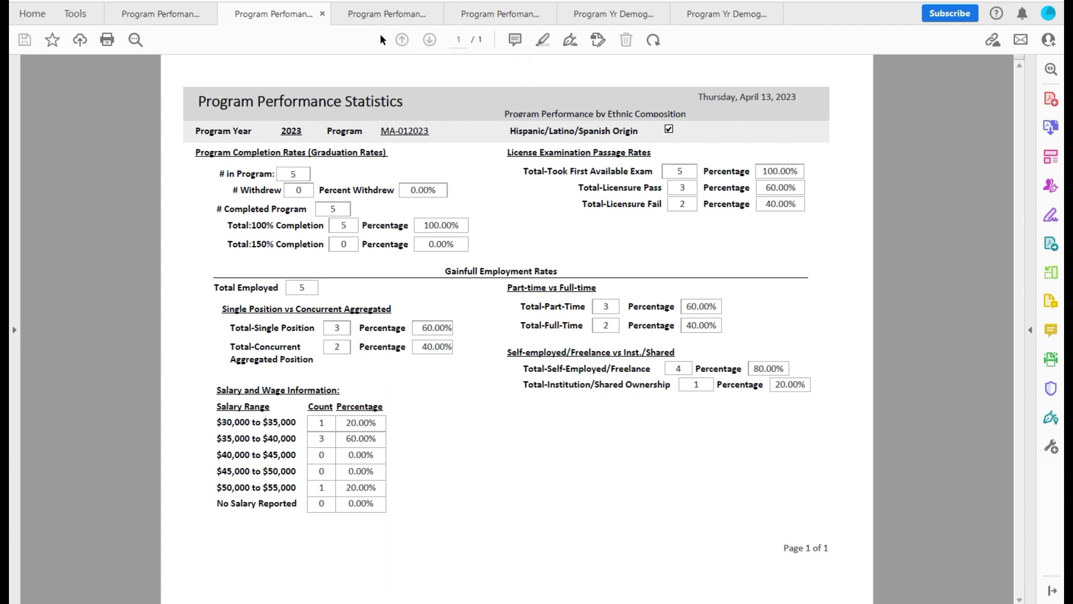
pyautogui.click(381, 12)
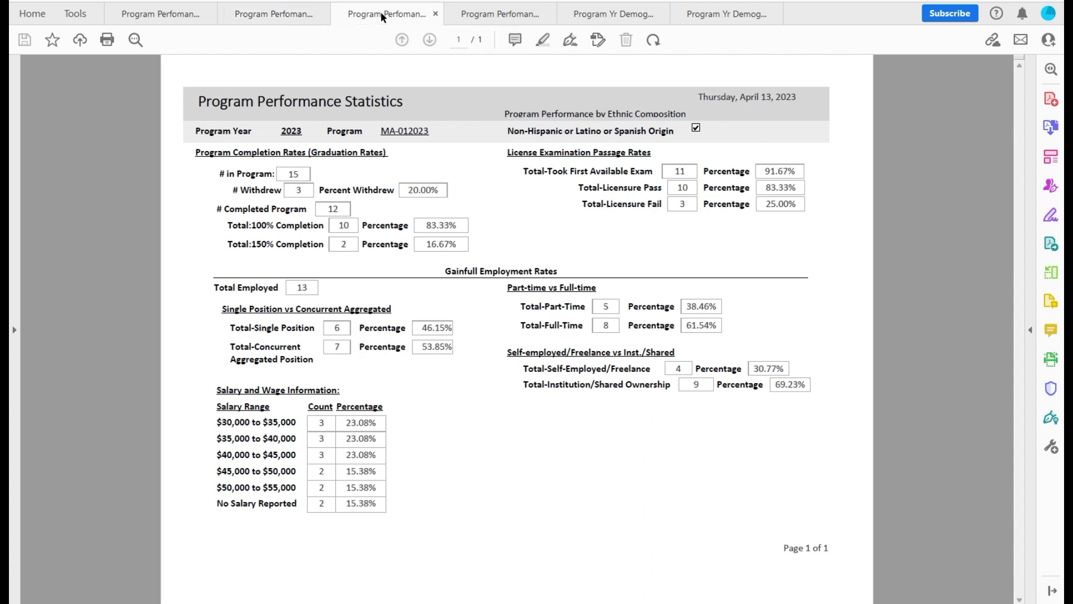
# Page through the seven-page Program Performance by Racial Composition report for MA-012023.
pyautogui.click(489, 12)
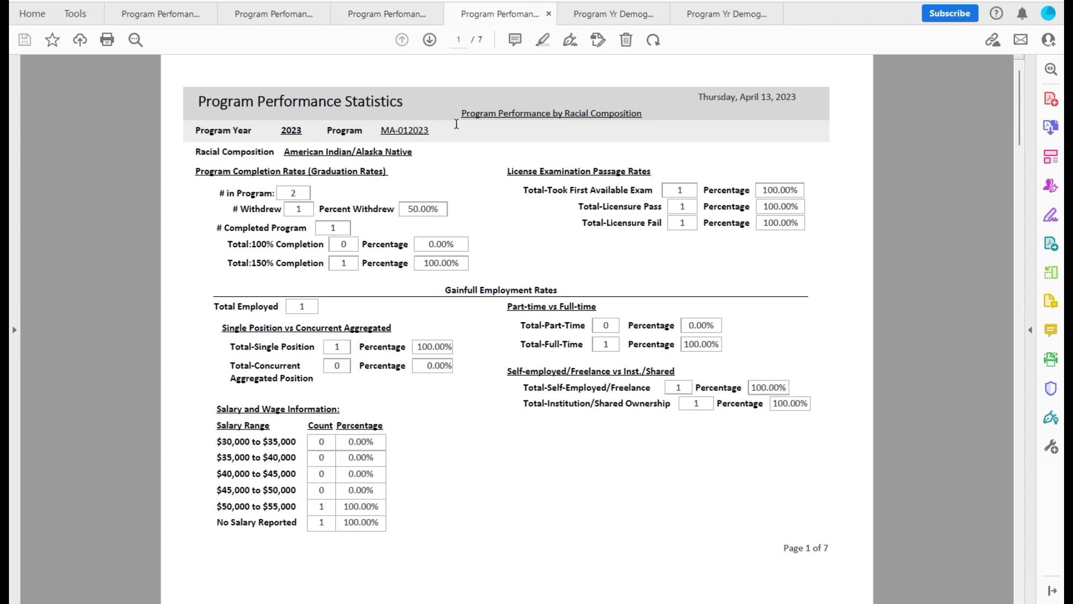
pyautogui.click(430, 40)
pyautogui.click(430, 39)
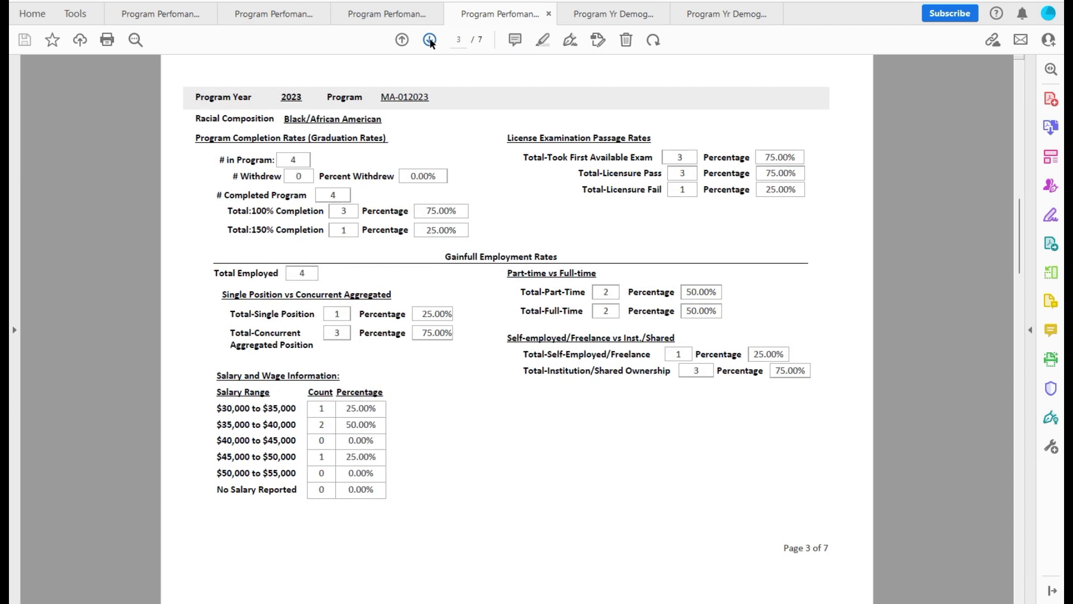
pyautogui.click(429, 40)
pyautogui.click(430, 40)
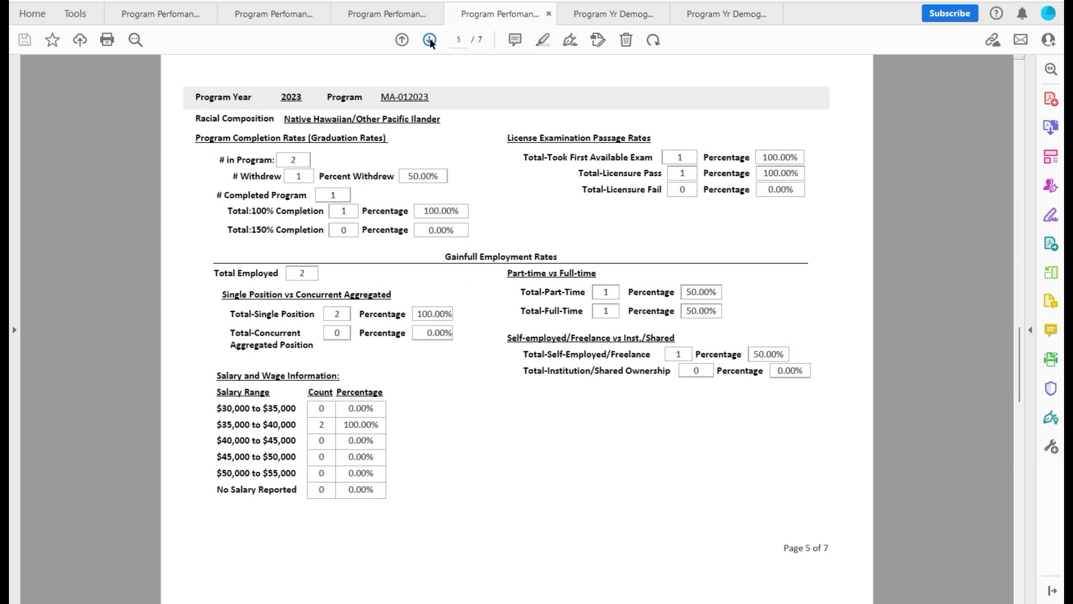
pyautogui.click(430, 40)
pyautogui.click(430, 39)
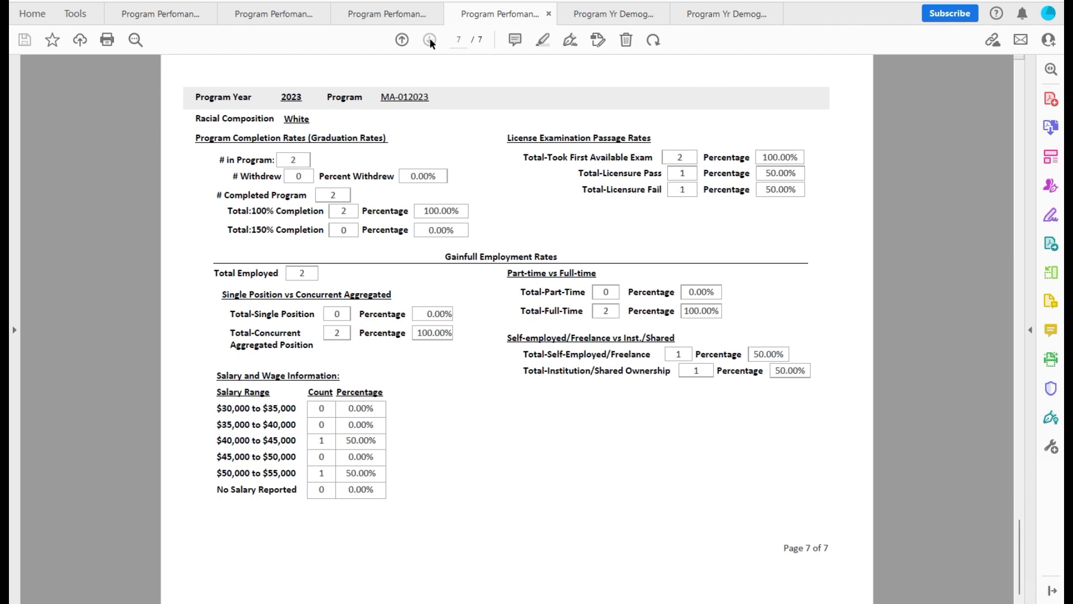
# Examine every page of the 2023 Program Demographics Report and the Program Demographics Summary Report.
pyautogui.click(612, 12)
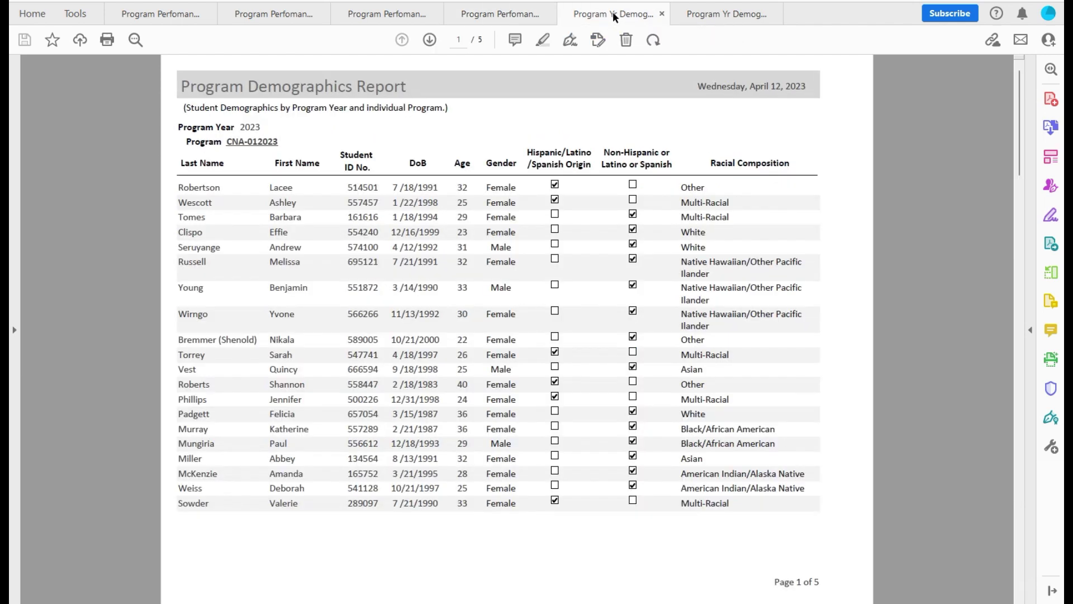
pyautogui.click(430, 40)
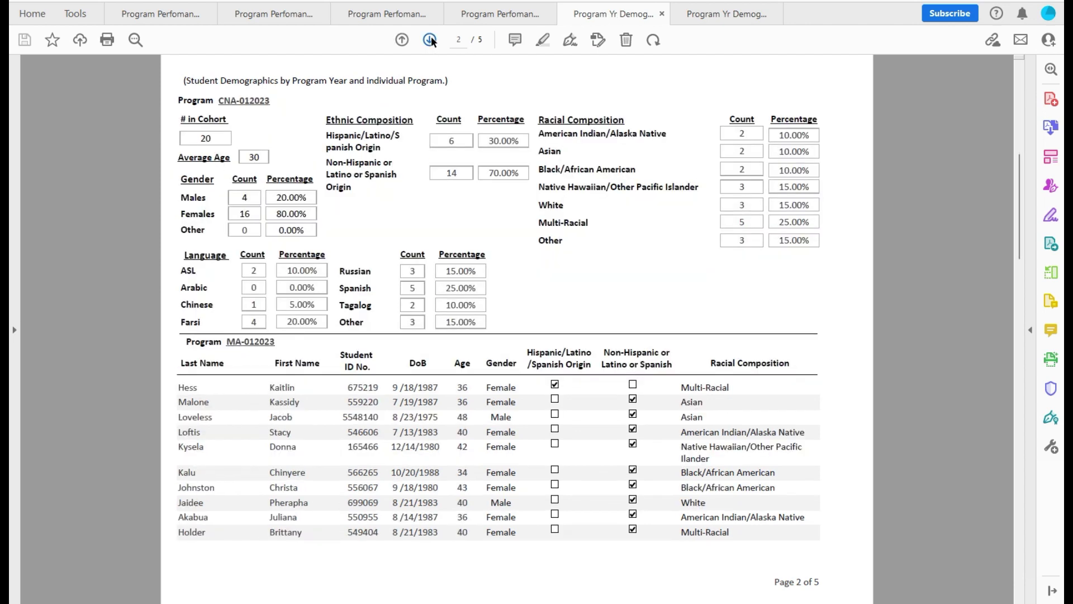
pyautogui.click(429, 39)
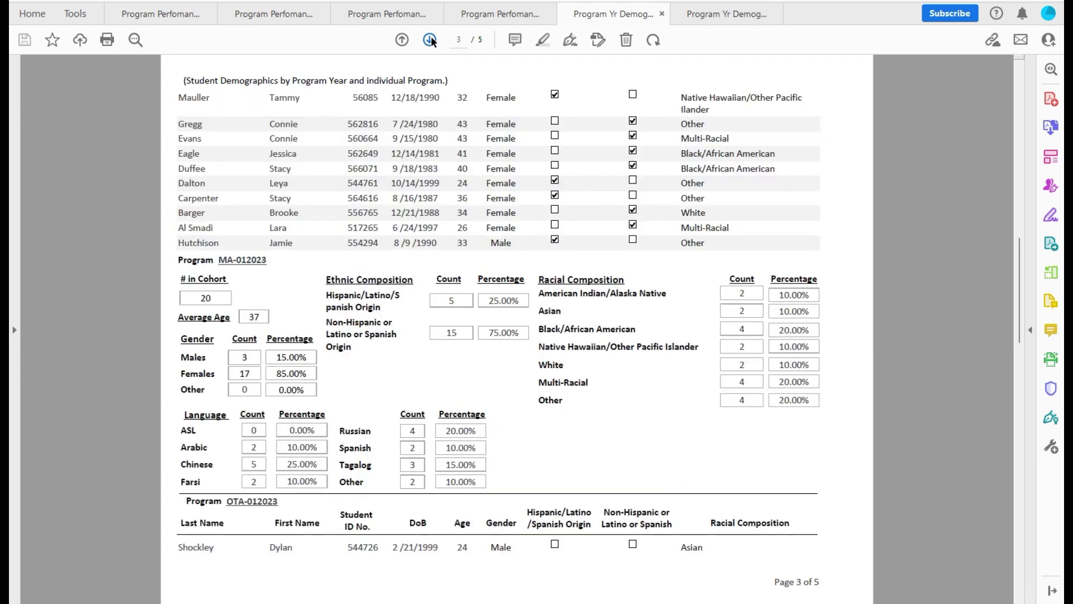
pyautogui.click(430, 39)
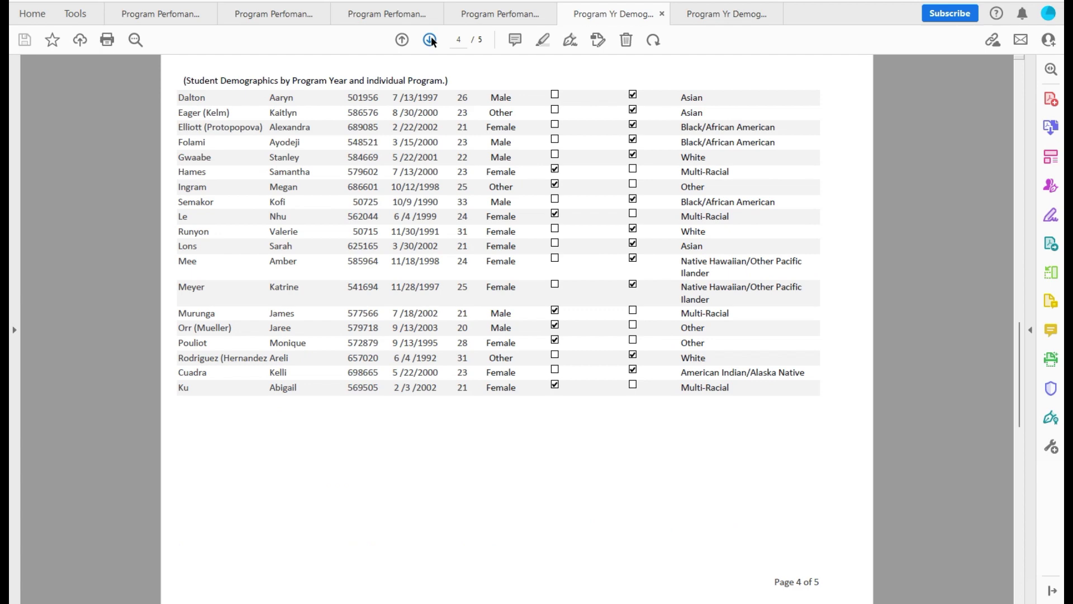
pyautogui.click(430, 39)
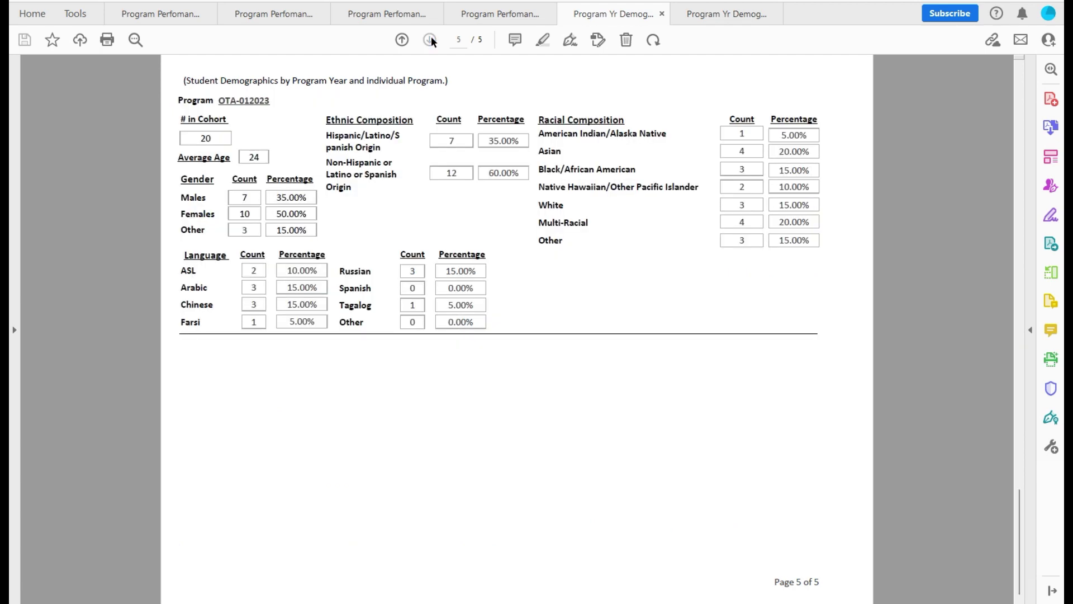
pyautogui.click(719, 15)
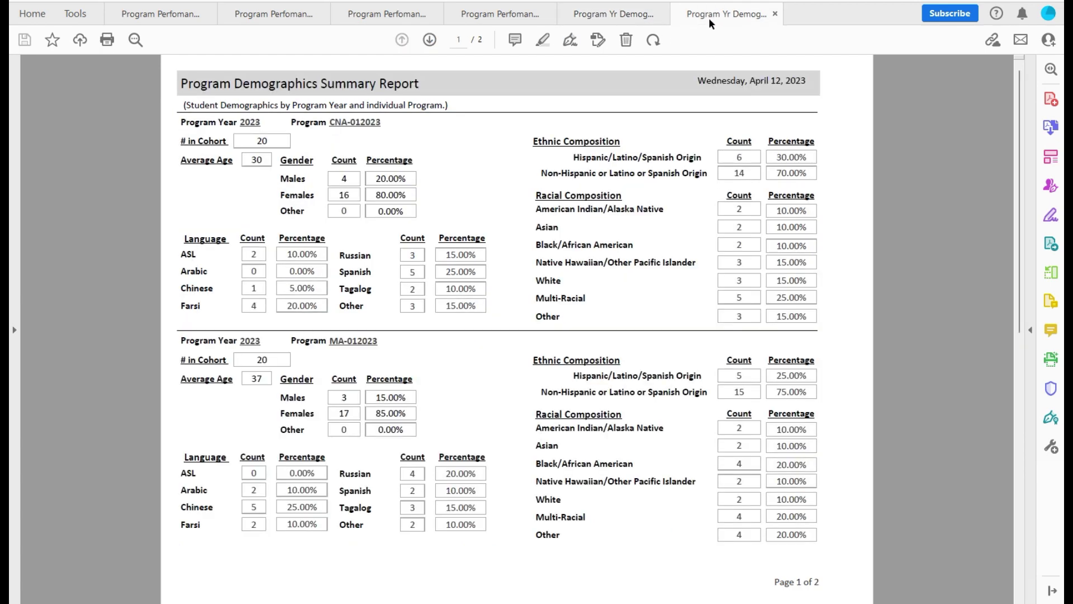
pyautogui.click(431, 42)
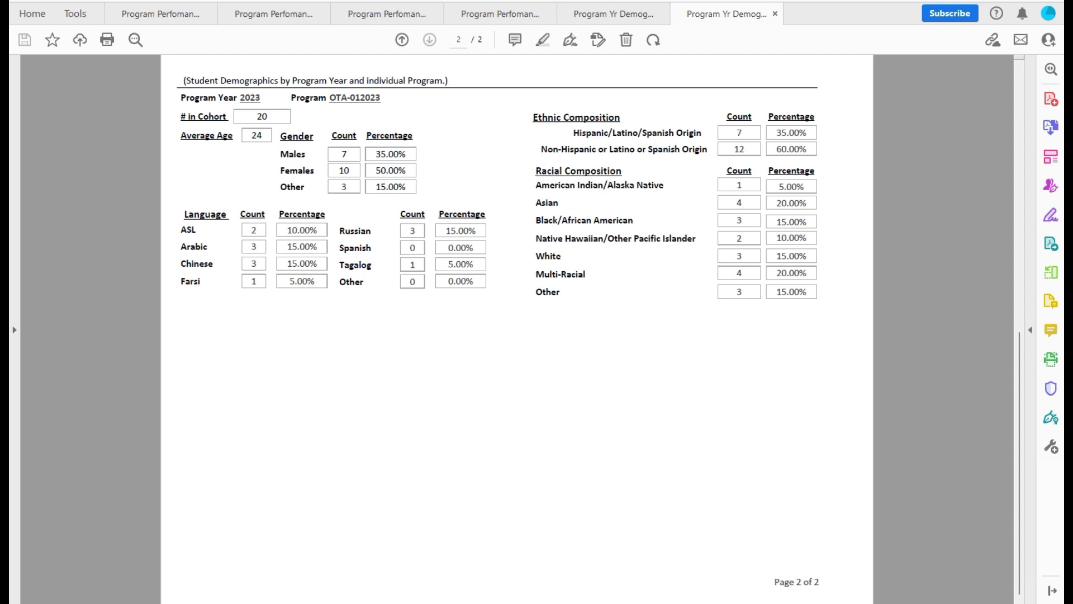
# Close all open report documents and return to the PDM main form.
pyautogui.hotkey('ctrl', 'q')
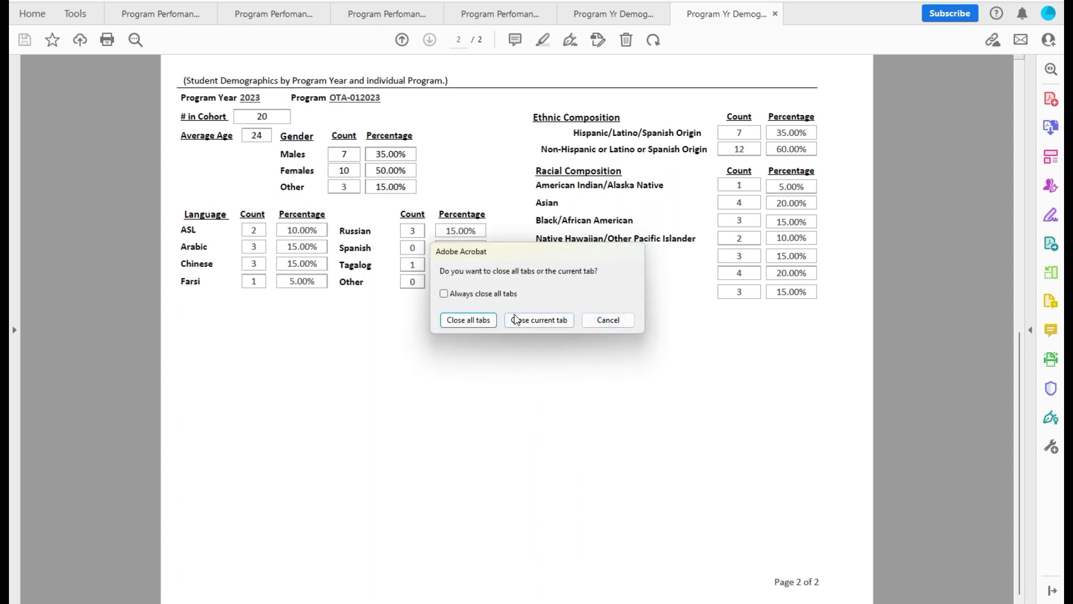
pyautogui.click(468, 321)
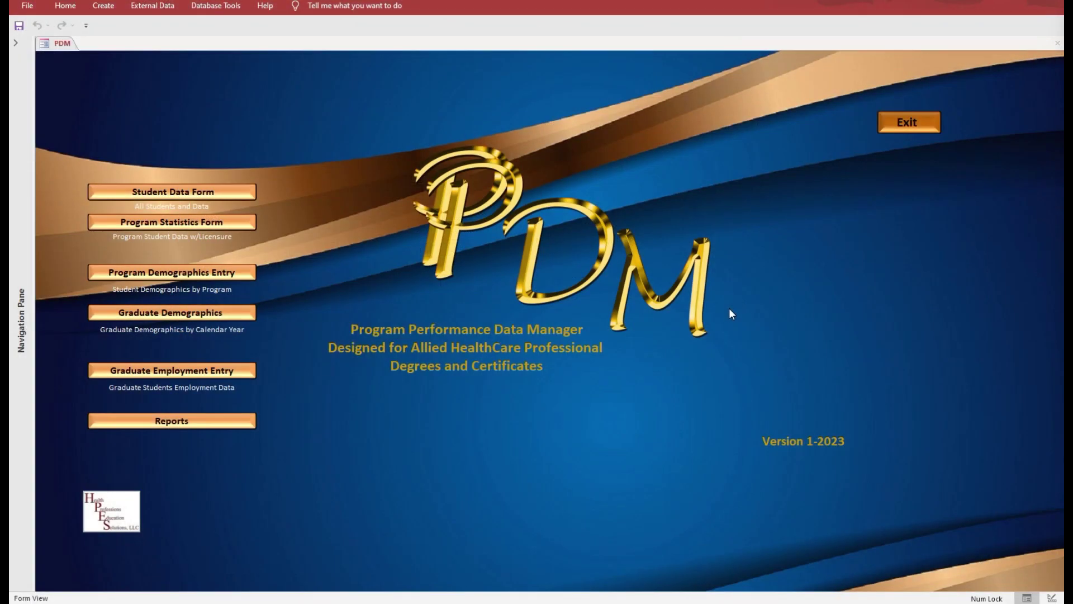